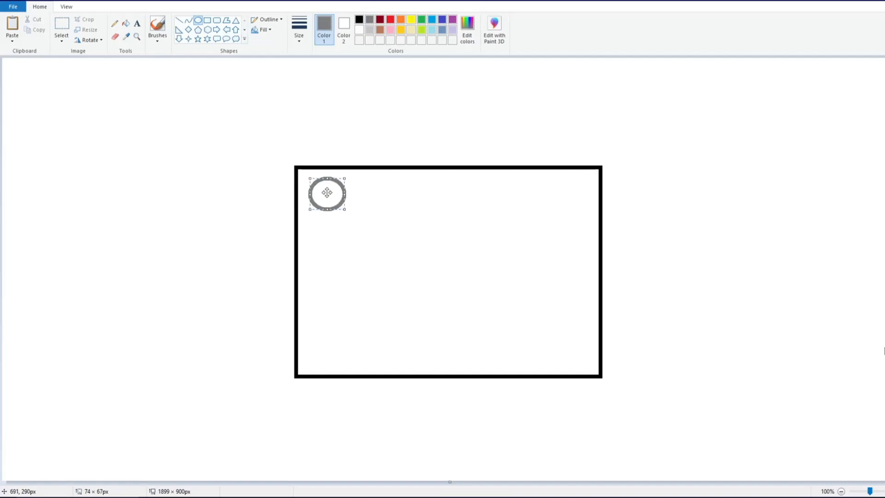
- Move the grey circle into the upper-left corner of the black rectangle, touching both edges
{"action": "left_click", "coordinate": [372, 191]}
{"action": "left_click", "coordinate": [64, 38]}
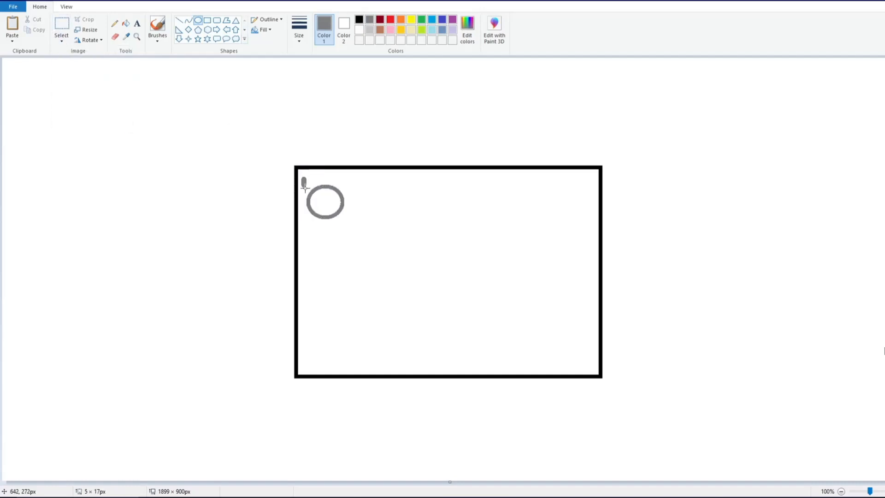
{"action": "left_click", "coordinate": [31, 1]}
{"action": "left_click", "coordinate": [62, 25]}
{"action": "left_click_drag", "start_coordinate": [301, 179], "coordinate": [360, 226]}
{"action": "left_click_drag", "start_coordinate": [332, 200], "coordinate": [321, 179]}
- Paste a copy of the grey circle and place it in the rectangle's upper-right corner
{"action": "left_click", "coordinate": [232, 154]}
{"action": "left_click", "coordinate": [13, 25]}
{"action": "left_click_drag", "start_coordinate": [25, 74], "coordinate": [581, 177]}
- Fill the black corner pieces outside both grey circles with white to remove the square corners
{"action": "left_click", "coordinate": [126, 24]}
{"action": "left_click", "coordinate": [359, 29]}
{"action": "left_click", "coordinate": [297, 167]}
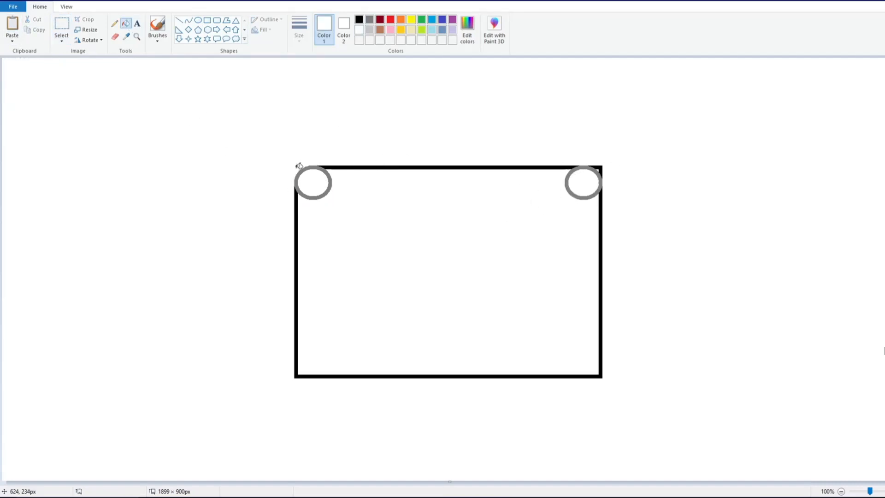
{"action": "left_click", "coordinate": [596, 168]}
- Draw thin white lines along the inner frame edges to cut the upper-left circle's inner arc from its corner arc
{"action": "left_click", "coordinate": [178, 21]}
{"action": "left_click", "coordinate": [299, 28]}
{"action": "left_click", "coordinate": [323, 111]}
{"action": "scroll", "coordinate": [823, 393], "scroll_direction": "up", "scroll_amount": 1}
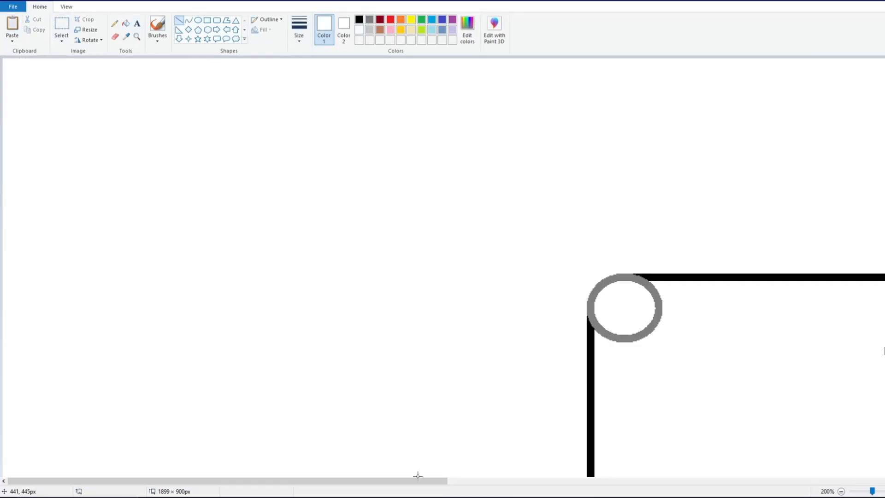
{"action": "scroll", "coordinate": [300, 283], "scroll_direction": "right", "scroll_amount": 5}
{"action": "mouse_move", "coordinate": [302, 281]}
{"action": "left_mouse_down"}
{"action": "mouse_move", "coordinate": [375, 281]}
{"action": "mouse_move", "coordinate": [347, 279]}
{"action": "mouse_move", "coordinate": [356, 284]}
{"action": "left_mouse_up"}
{"action": "left_click", "coordinate": [367, 263]}
{"action": "left_click_drag", "start_coordinate": [266, 308], "coordinate": [266, 370]}
{"action": "left_click_drag", "start_coordinate": [262, 336], "coordinate": [264, 335]}
- Cut the upper-right circle's inner arc from its corner arc with white lines along the inner frame edges
{"action": "left_click", "coordinate": [802, 282]}
{"action": "left_click_drag", "start_coordinate": [802, 281], "coordinate": [847, 282]}
{"action": "left_click_drag", "start_coordinate": [827, 281], "coordinate": [826, 282]}
{"action": "left_click", "coordinate": [881, 319]}
{"action": "left_click_drag", "start_coordinate": [865, 306], "coordinate": [865, 344]}
- Fill both circles' inner arcs with white and the remaining corner arcs with black
{"action": "left_click", "coordinate": [125, 23]}
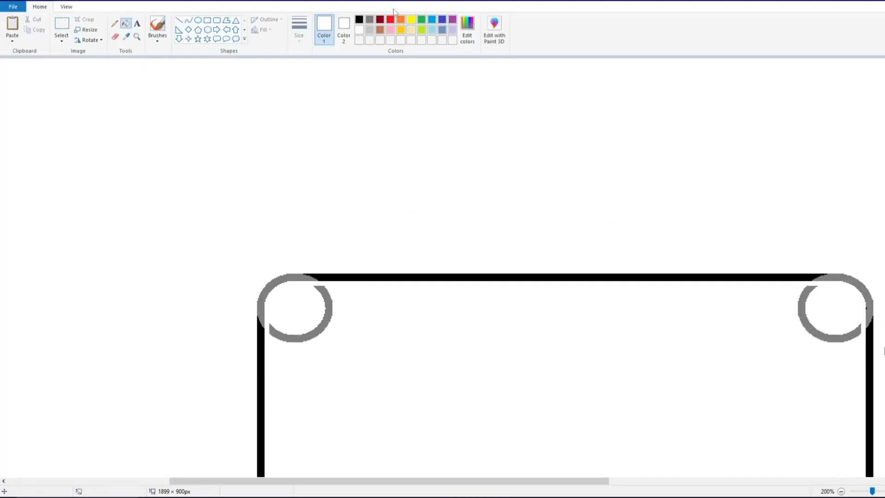
{"action": "left_click", "coordinate": [330, 302]}
{"action": "left_click", "coordinate": [802, 295]}
{"action": "left_click", "coordinate": [359, 20]}
{"action": "left_click", "coordinate": [279, 282]}
{"action": "left_click", "coordinate": [859, 285]}
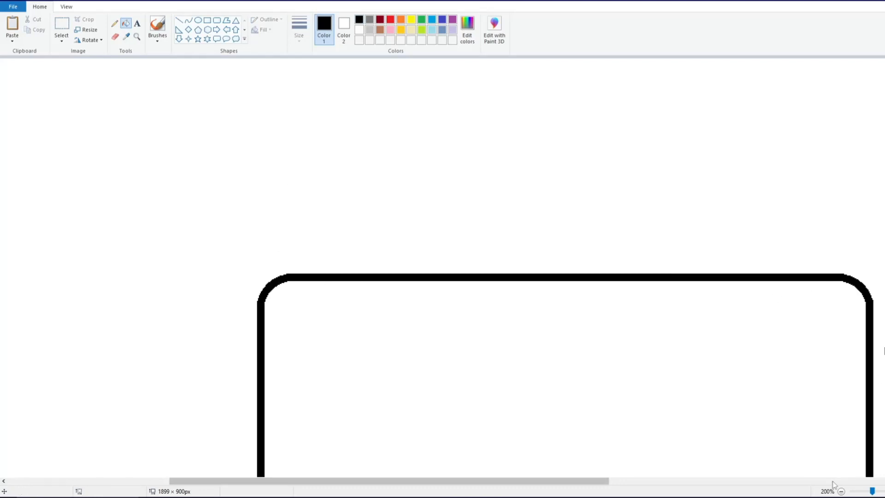
- Select the frame's bottom edge with its square corners and delete it
{"action": "left_click", "coordinate": [841, 491]}
{"action": "left_click", "coordinate": [61, 41]}
{"action": "left_click", "coordinate": [85, 65]}
{"action": "left_click_drag", "start_coordinate": [285, 360], "coordinate": [613, 406]}
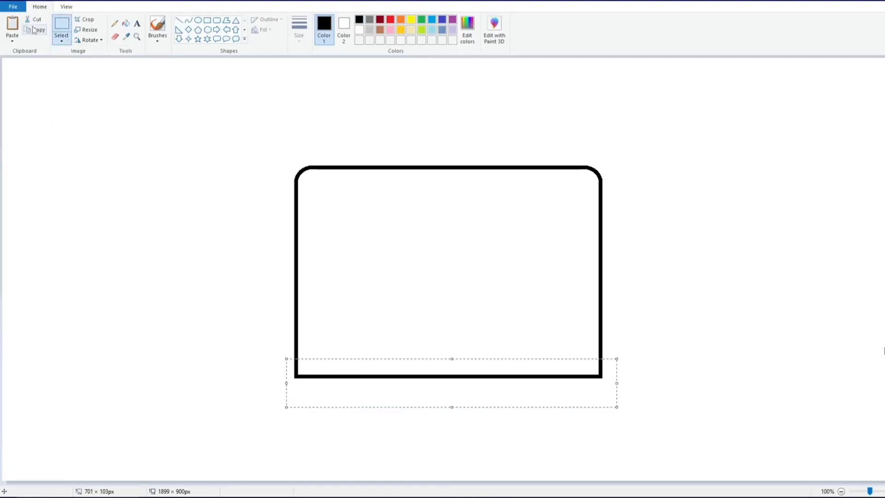
{"action": "key", "text": "Delete"}
- Copy the rounded top part of the frame, flip it vertically and place it as the bottom edge
{"action": "left_click_drag", "start_coordinate": [187, 119], "coordinate": [624, 194]}
{"action": "left_click", "coordinate": [34, 30]}
{"action": "left_click", "coordinate": [12, 25]}
{"action": "left_click", "coordinate": [90, 40]}
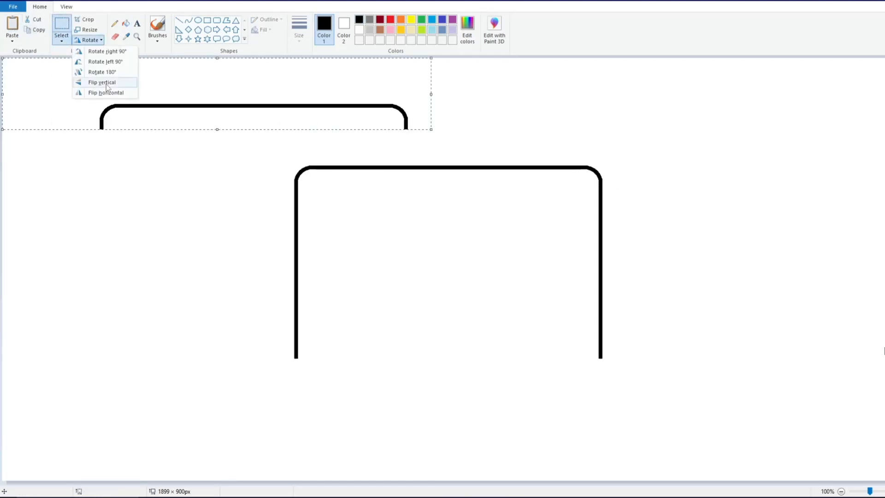
{"action": "left_click", "coordinate": [99, 82]}
{"action": "left_click_drag", "start_coordinate": [175, 87], "coordinate": [367, 378]}
- Draw a horizontal black line across the body's upper third and a small rectangle above it near the left edge
{"action": "left_click", "coordinate": [178, 20]}
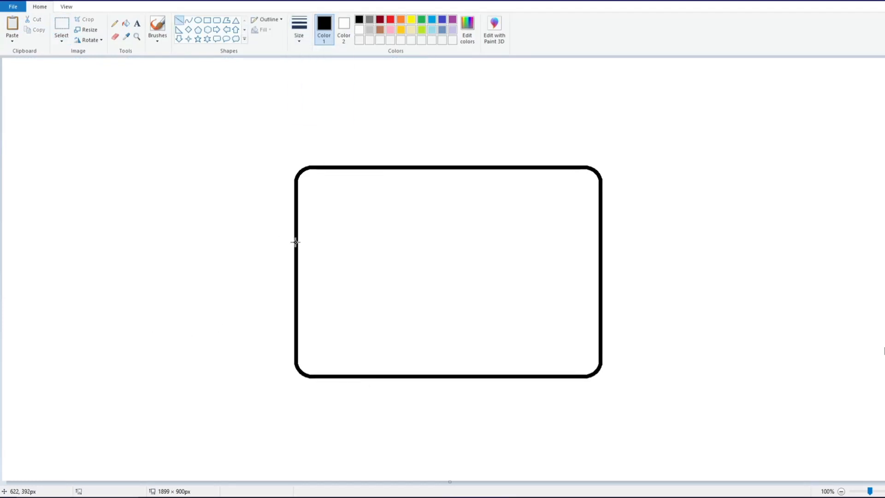
{"action": "left_click_drag", "start_coordinate": [295, 241], "coordinate": [595, 239]}
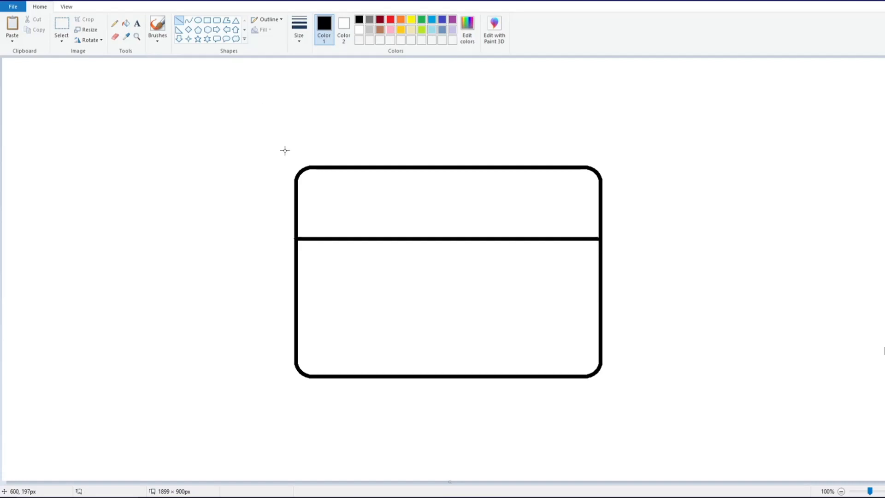
{"action": "left_click", "coordinate": [207, 20]}
{"action": "left_click_drag", "start_coordinate": [312, 196], "coordinate": [354, 222]}
- Draw a small rounded rectangle, delete its lower half and place the rest on the body's top edge near the right
{"action": "left_click", "coordinate": [216, 20]}
{"action": "mouse_move", "coordinate": [183, 95]}
{"action": "left_mouse_down"}
{"action": "mouse_move", "coordinate": [213, 125]}
{"action": "mouse_move", "coordinate": [231, 127]}
{"action": "left_mouse_up"}
{"action": "left_click", "coordinate": [62, 23]}
{"action": "left_click_drag", "start_coordinate": [170, 118], "coordinate": [240, 143]}
{"action": "key", "text": "Delete"}
{"action": "left_click_drag", "start_coordinate": [166, 90], "coordinate": [261, 137]}
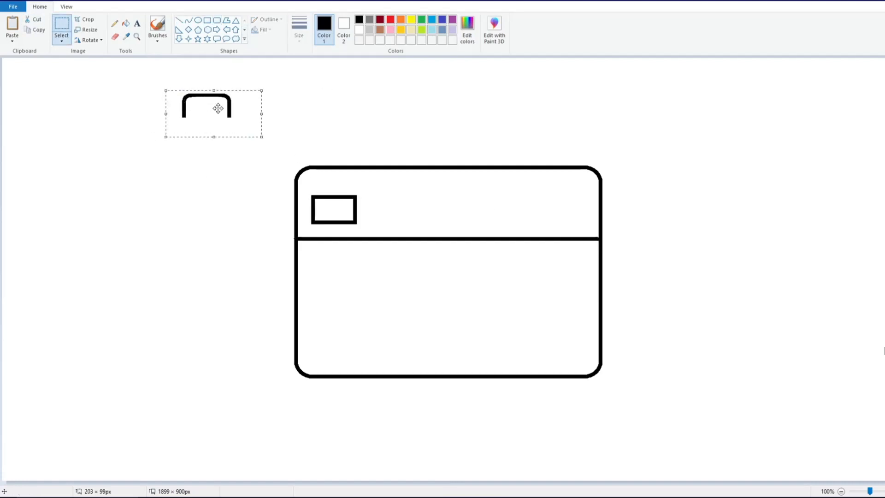
{"action": "left_click_drag", "start_coordinate": [219, 109], "coordinate": [560, 154]}
{"action": "left_click", "coordinate": [313, 184]}
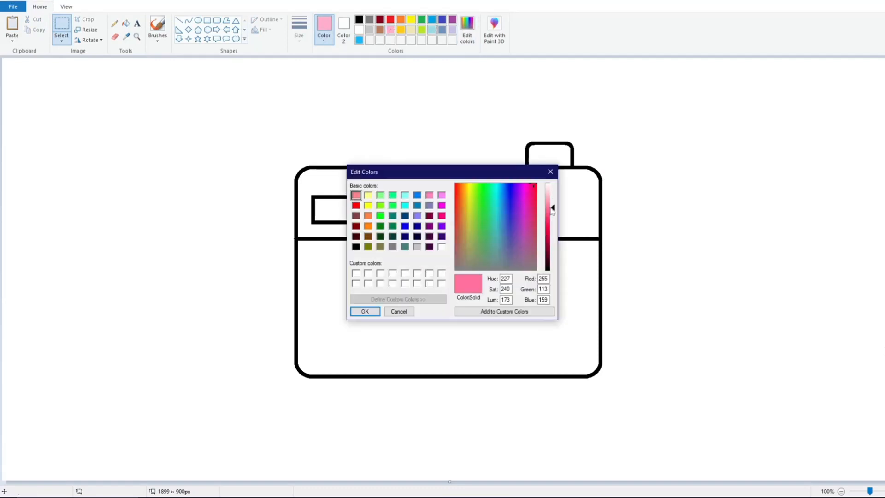
- Fill the body's upper section with a custom pink and the lower section, small window and top button with light blue
{"action": "left_click", "coordinate": [365, 311]}
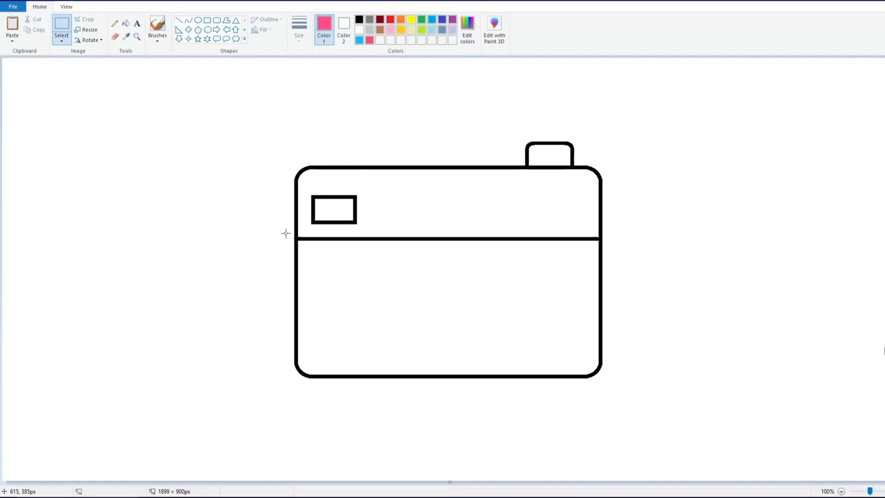
{"action": "left_click", "coordinate": [125, 23]}
{"action": "left_click", "coordinate": [401, 286]}
{"action": "left_click", "coordinate": [359, 40]}
{"action": "left_click", "coordinate": [339, 290]}
{"action": "left_click", "coordinate": [345, 211]}
{"action": "left_click", "coordinate": [534, 159]}
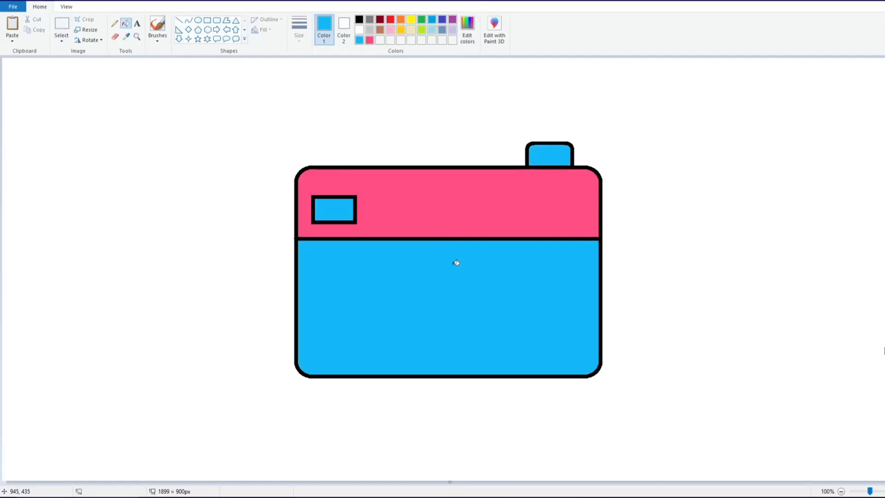
- Draw a thin solid white rectangle over the lower half of the small blue window
{"action": "left_click", "coordinate": [207, 21]}
{"action": "left_click", "coordinate": [359, 30]}
{"action": "left_click", "coordinate": [263, 30]}
{"action": "left_click", "coordinate": [277, 53]}
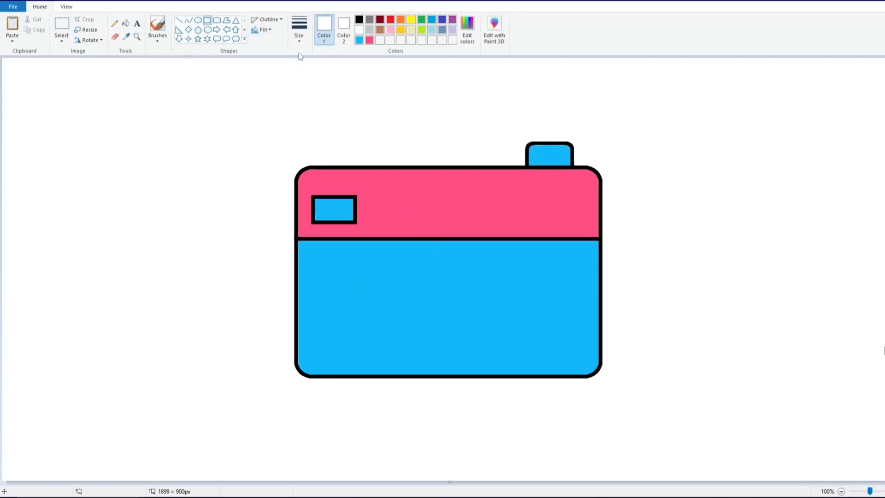
{"action": "left_click", "coordinate": [298, 34]}
{"action": "left_click", "coordinate": [318, 113]}
{"action": "left_click_drag", "start_coordinate": [316, 205], "coordinate": [351, 211]}
{"action": "left_click", "coordinate": [369, 221]}
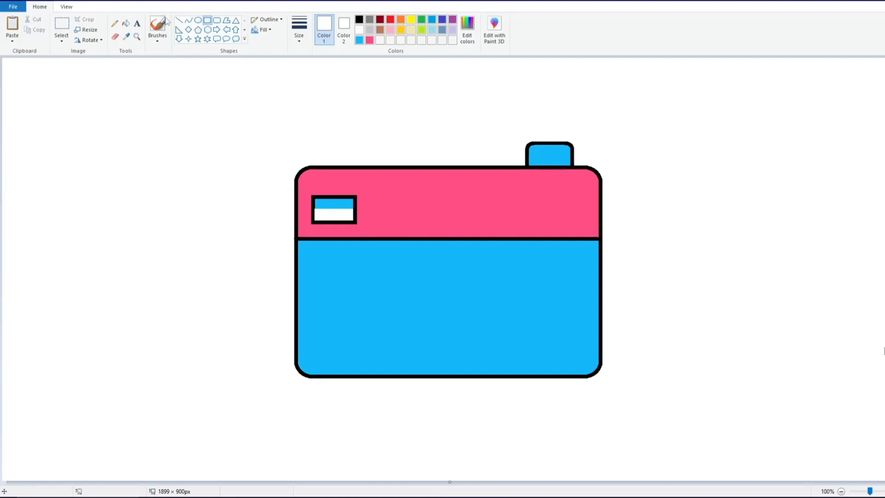
- Draw an unfilled black circle about 261 px wide centred over the dividing line, and enlarge it slightly
{"action": "left_click", "coordinate": [198, 20]}
{"action": "left_click", "coordinate": [266, 20]}
{"action": "left_click", "coordinate": [270, 42]}
{"action": "left_click", "coordinate": [263, 29]}
{"action": "left_click", "coordinate": [269, 41]}
{"action": "left_click", "coordinate": [359, 19]}
{"action": "left_click_drag", "start_coordinate": [400, 199], "coordinate": [522, 321]}
{"action": "left_click", "coordinate": [299, 29]}
{"action": "left_click", "coordinate": [304, 112]}
{"action": "left_click_drag", "start_coordinate": [486, 271], "coordinate": [474, 259]}
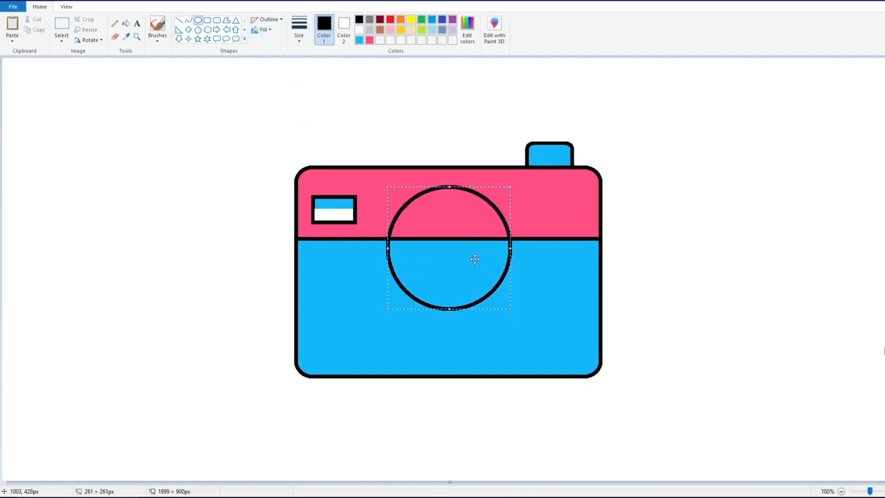
{"action": "left_click_drag", "start_coordinate": [510, 309], "coordinate": [513, 314]}
- Erase the dividing line's ends inside the lens circle and fill the circle's interior with white
{"action": "left_click", "coordinate": [115, 36]}
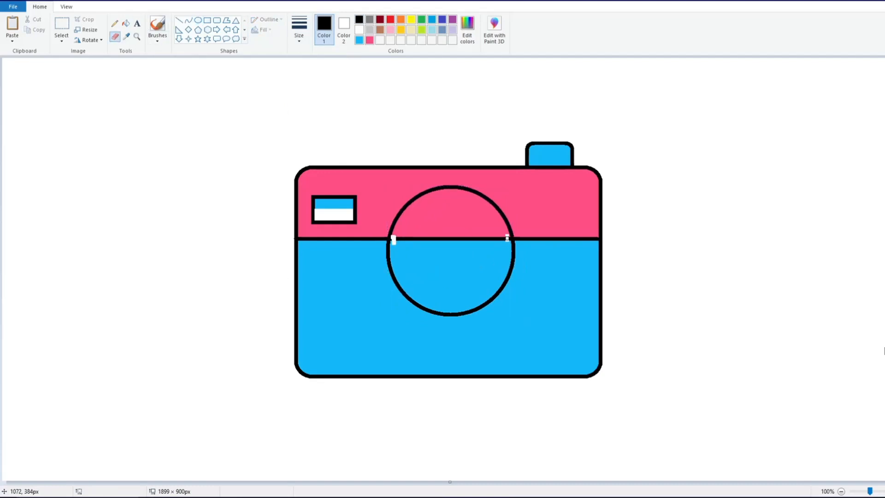
{"action": "left_click", "coordinate": [126, 23]}
{"action": "left_click", "coordinate": [359, 30]}
{"action": "left_click", "coordinate": [450, 212]}
{"action": "left_click", "coordinate": [451, 238]}
{"action": "left_click", "coordinate": [454, 267]}
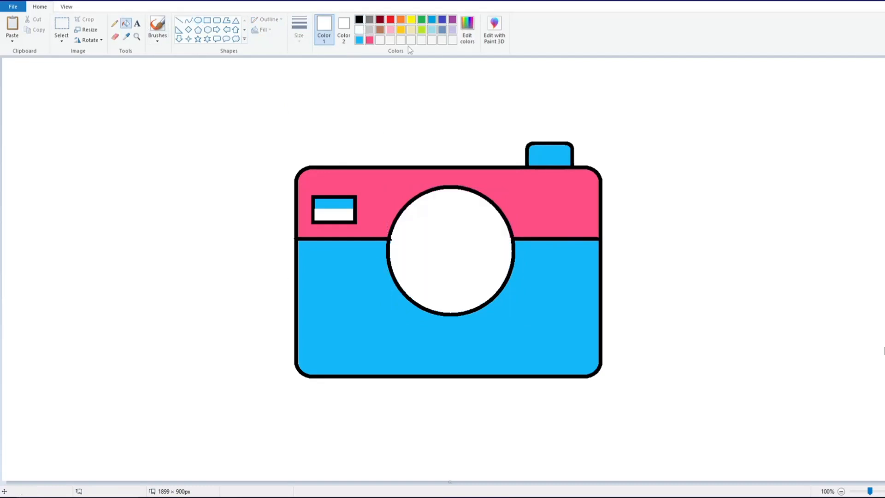
- Mix a slightly darker shade of the light blue and set it as Color 2
{"action": "left_click", "coordinate": [358, 40]}
{"action": "left_click", "coordinate": [467, 30]}
{"action": "left_click_drag", "start_coordinate": [551, 223], "coordinate": [551, 228]}
{"action": "left_click", "coordinate": [364, 310]}
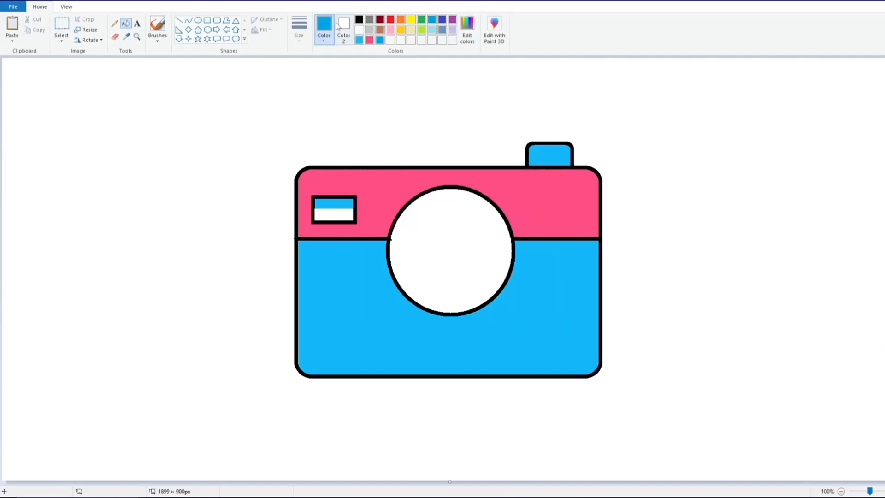
{"action": "left_click", "coordinate": [344, 30]}
{"action": "left_click", "coordinate": [370, 40]}
{"action": "left_click", "coordinate": [380, 41]}
- Draw a black-outlined circle with the darker blue solid fill inside the lens, leaving a thin white ring around it
{"action": "left_click", "coordinate": [324, 30]}
{"action": "left_click", "coordinate": [359, 19]}
{"action": "left_click", "coordinate": [198, 21]}
{"action": "left_click", "coordinate": [262, 29]}
{"action": "left_click", "coordinate": [280, 53]}
{"action": "left_click_drag", "start_coordinate": [421, 204], "coordinate": [507, 298]}
{"action": "left_click_drag", "start_coordinate": [412, 251], "coordinate": [395, 251]}
{"action": "left_click_drag", "start_coordinate": [451, 203], "coordinate": [451, 193]}
{"action": "mouse_move", "coordinate": [451, 298]}
{"action": "left_mouse_down"}
{"action": "mouse_move", "coordinate": [451, 315]}
{"action": "mouse_move", "coordinate": [452, 308]}
{"action": "left_mouse_up"}
{"action": "left_click", "coordinate": [251, 261]}
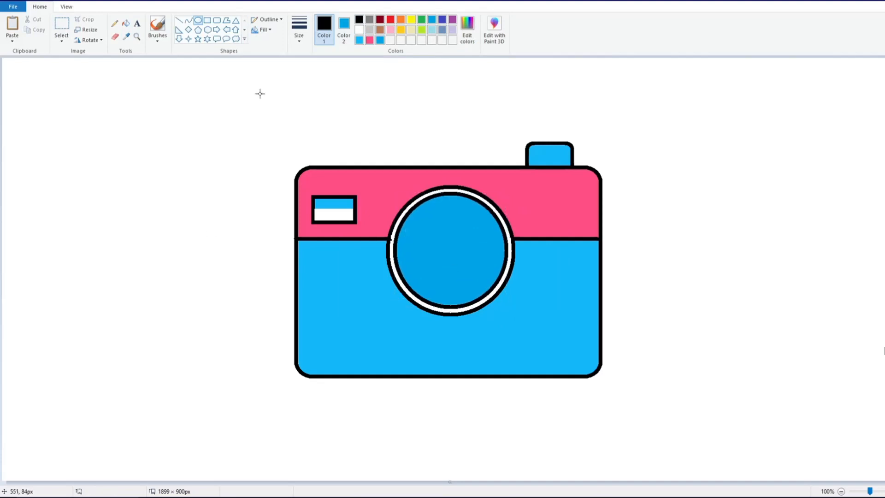
- Draw a thin white curve across the body's upper-left corner and fill the corner with white as a highlight
{"action": "left_click", "coordinate": [188, 20]}
{"action": "left_click", "coordinate": [359, 30]}
{"action": "left_click", "coordinate": [299, 31]}
{"action": "left_click", "coordinate": [303, 79]}
{"action": "mouse_move", "coordinate": [299, 183]}
{"action": "left_mouse_down"}
{"action": "mouse_move", "coordinate": [309, 169]}
{"action": "mouse_move", "coordinate": [309, 182]}
{"action": "left_mouse_up"}
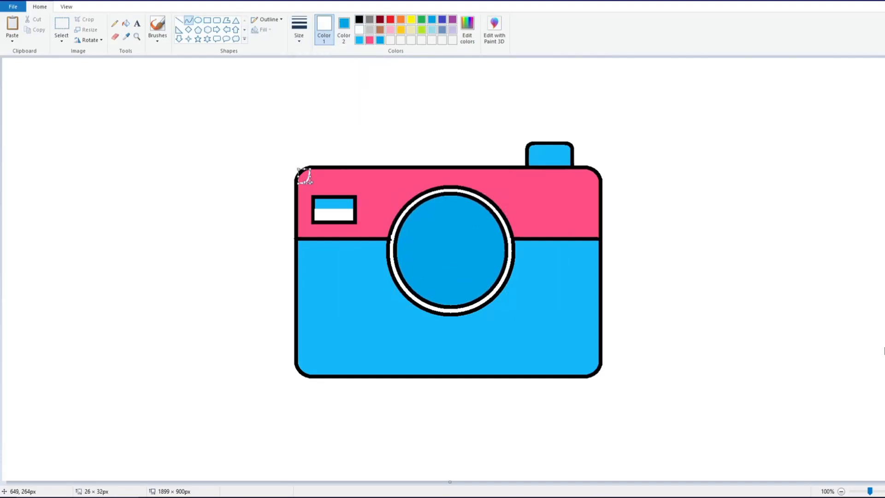
{"action": "left_click", "coordinate": [126, 23]}
- Draw a thicker wavy white highlight in the pink section along the top edge, left of centre
{"action": "left_click", "coordinate": [188, 20]}
{"action": "left_click", "coordinate": [299, 30]}
{"action": "left_click", "coordinate": [319, 111]}
{"action": "left_click_drag", "start_coordinate": [358, 176], "coordinate": [428, 175]}
{"action": "left_click_drag", "start_coordinate": [387, 178], "coordinate": [375, 182]}
{"action": "left_click", "coordinate": [400, 176]}
{"action": "left_click", "coordinate": [507, 175]}
- Draw a thin white half-round curve against the pink section's right edge and fill it with white
{"action": "left_click", "coordinate": [298, 35]}
{"action": "left_click", "coordinate": [318, 93]}
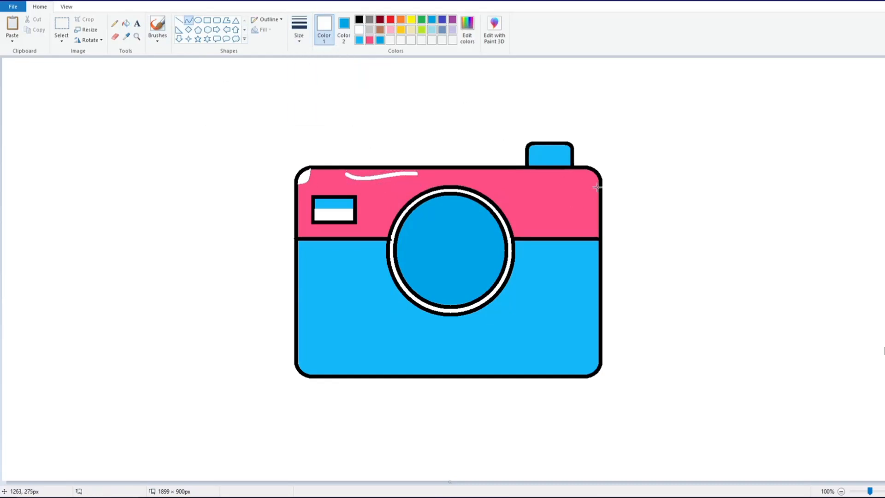
{"action": "left_click_drag", "start_coordinate": [598, 187], "coordinate": [599, 209]}
{"action": "left_click_drag", "start_coordinate": [598, 199], "coordinate": [587, 199]}
{"action": "left_click", "coordinate": [126, 23]}
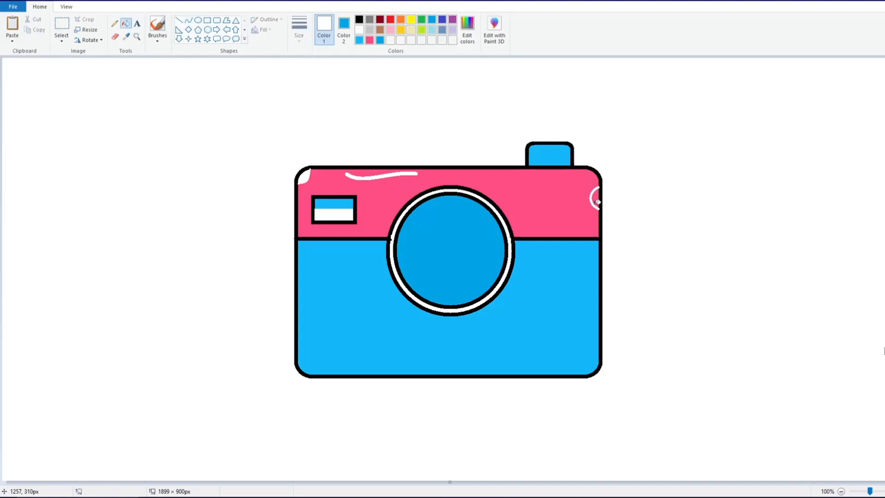
- Retouch the body's right outline with a black line beside the half-round highlight
{"action": "left_click", "coordinate": [180, 22]}
{"action": "left_click", "coordinate": [359, 20]}
{"action": "left_click_drag", "start_coordinate": [599, 209], "coordinate": [600, 239]}
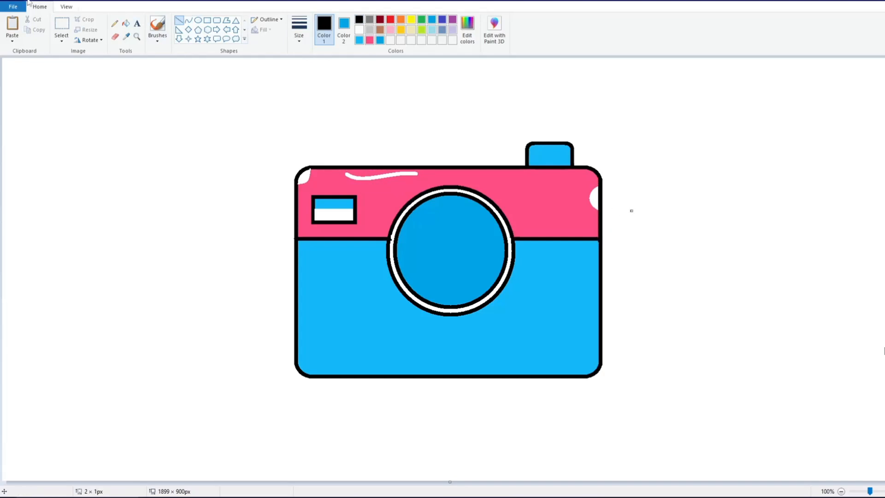
- Add a thin white stripe just below the dividing line on both sides of the lens
{"action": "left_click_drag", "start_coordinate": [298, 245], "coordinate": [387, 245]}
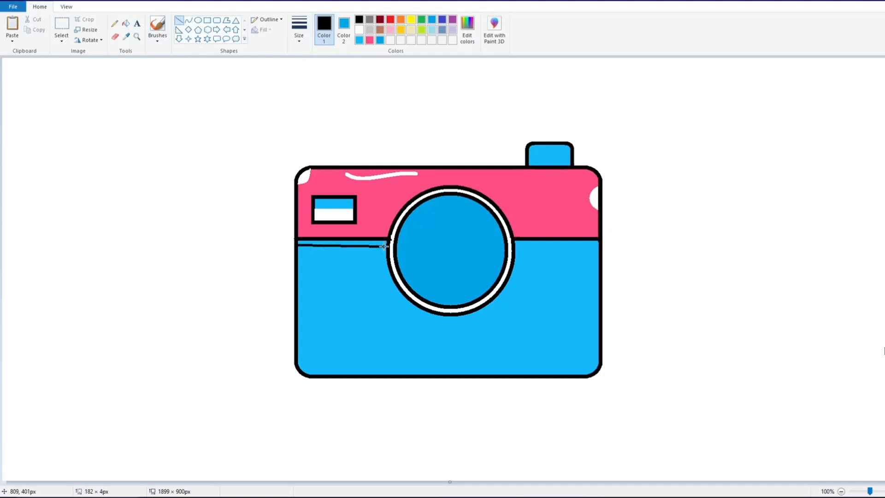
{"action": "left_click", "coordinate": [358, 30]}
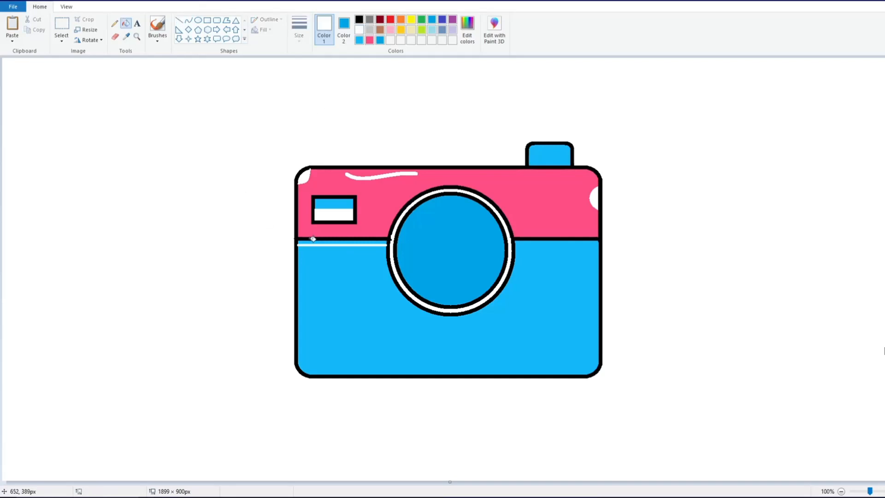
{"action": "left_click_drag", "start_coordinate": [515, 245], "coordinate": [577, 246]}
{"action": "left_click_drag", "start_coordinate": [520, 244], "coordinate": [515, 244]}
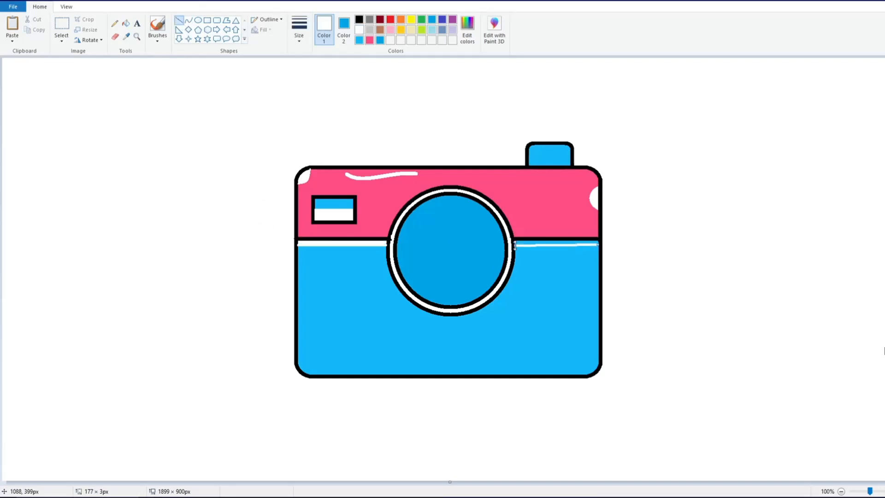
{"action": "left_click", "coordinate": [126, 23]}
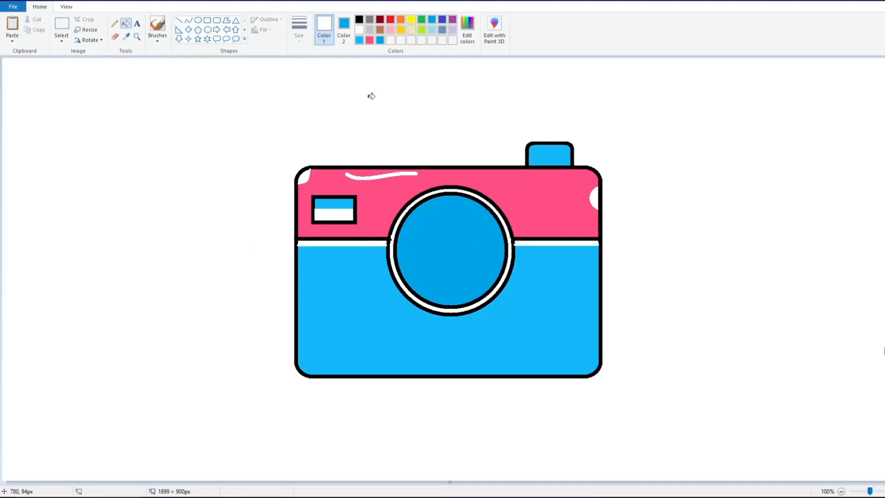
- Draw a solid black circle in the left half of the blue lens as an open eye
{"action": "left_click", "coordinate": [359, 19]}
{"action": "left_click", "coordinate": [179, 20]}
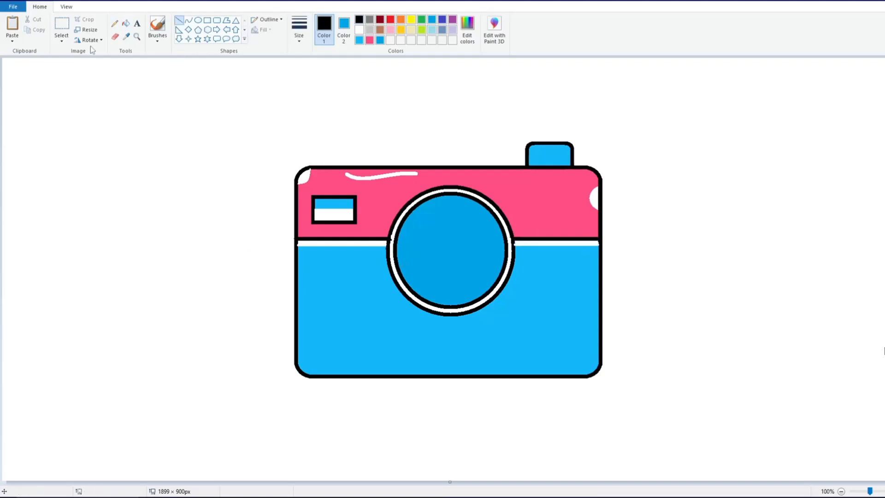
{"action": "left_click", "coordinate": [343, 29]}
{"action": "left_click", "coordinate": [359, 20]}
{"action": "left_click", "coordinate": [198, 20]}
{"action": "left_click", "coordinate": [263, 30]}
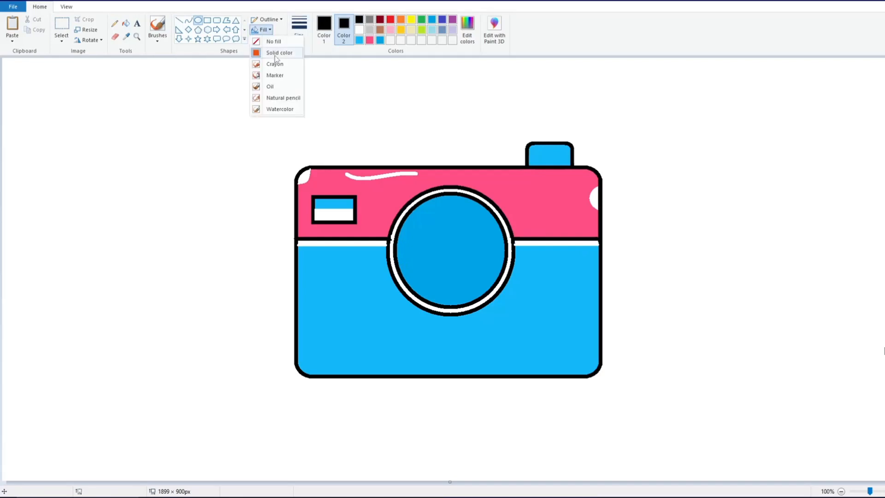
{"action": "left_click", "coordinate": [273, 59]}
{"action": "mouse_move", "coordinate": [411, 230]}
{"action": "left_mouse_down"}
{"action": "mouse_move", "coordinate": [445, 265]}
{"action": "mouse_move", "coordinate": [433, 243]}
{"action": "mouse_move", "coordinate": [438, 255]}
{"action": "left_mouse_up"}
{"action": "left_click", "coordinate": [269, 269]}
- Add one large and one small white highlight circle inside the black eye
{"action": "left_click", "coordinate": [359, 29]}
{"action": "left_click", "coordinate": [326, 28]}
{"action": "left_click", "coordinate": [360, 30]}
- Draw a black arched curve in the right half of the lens as a winking eye
{"action": "left_click", "coordinate": [188, 21]}
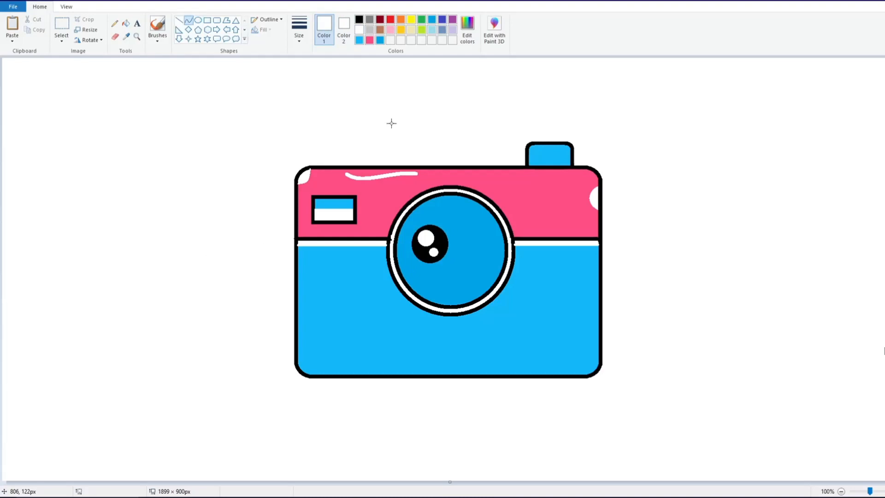
{"action": "left_click_drag", "start_coordinate": [494, 248], "coordinate": [476, 234]}
{"action": "left_click", "coordinate": [360, 19]}
{"action": "left_click_drag", "start_coordinate": [476, 229], "coordinate": [474, 245]}
{"action": "left_click", "coordinate": [515, 252]}
- Add a short horizontal black line at the arch's right end and trim it with the eraser
{"action": "left_click", "coordinate": [180, 20]}
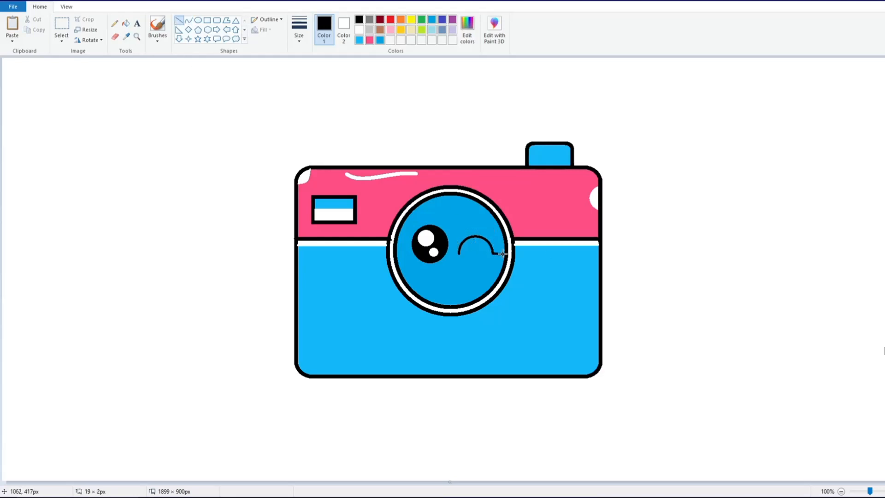
{"action": "left_click", "coordinate": [344, 28]}
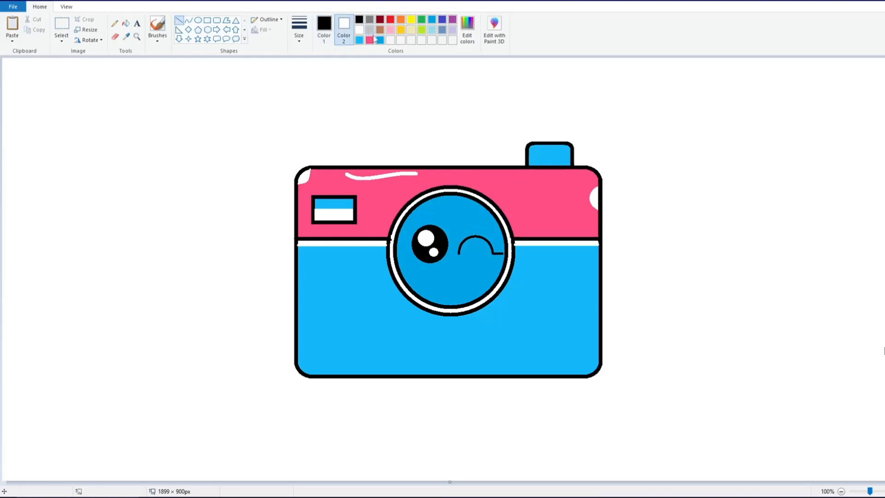
{"action": "left_click", "coordinate": [115, 37]}
{"action": "left_click", "coordinate": [126, 23]}
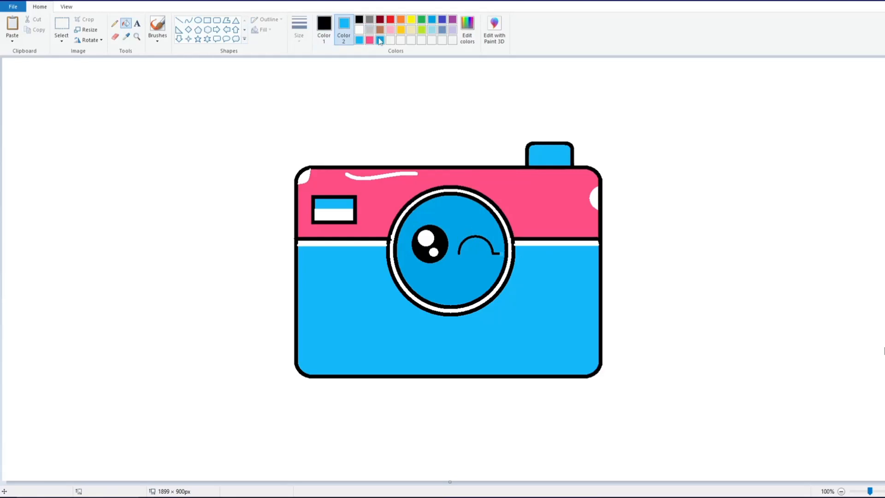
{"action": "left_click", "coordinate": [326, 34]}
{"action": "left_click", "coordinate": [380, 40]}
{"action": "left_click", "coordinate": [498, 253]}
{"action": "left_click", "coordinate": [31, 1]}
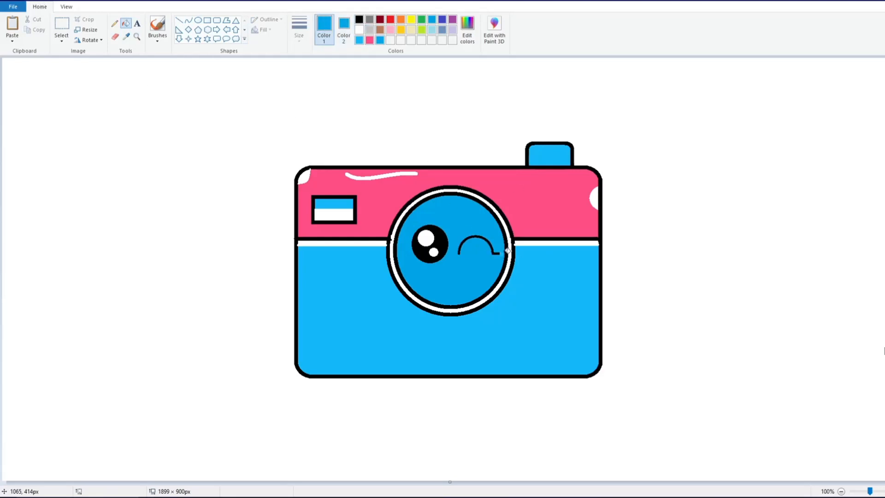
- Mix a very light pink custom colour and set it as both the outline and fill colour
{"action": "left_click", "coordinate": [189, 20]}
{"action": "left_click", "coordinate": [359, 19]}
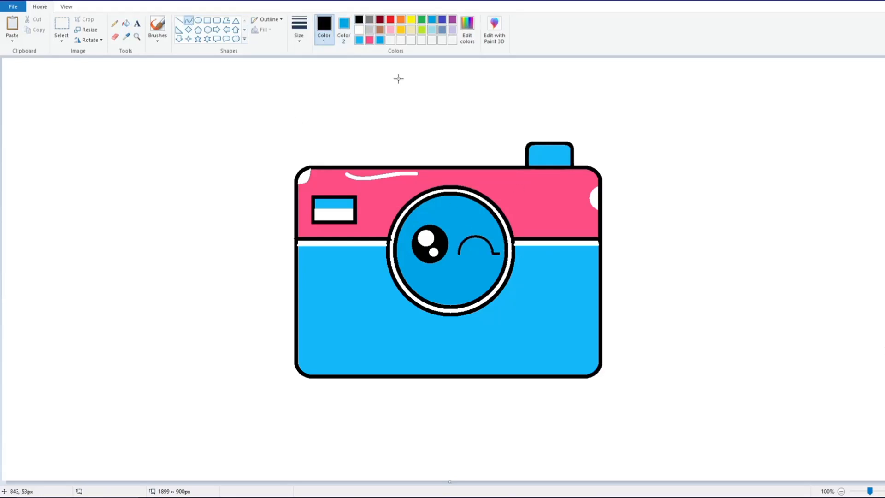
{"action": "left_click", "coordinate": [391, 30]}
{"action": "left_click", "coordinate": [467, 30]}
{"action": "left_click_drag", "start_coordinate": [552, 196], "coordinate": [552, 192]}
{"action": "left_click", "coordinate": [363, 310]}
{"action": "left_click", "coordinate": [343, 31]}
{"action": "left_click", "coordinate": [390, 40]}
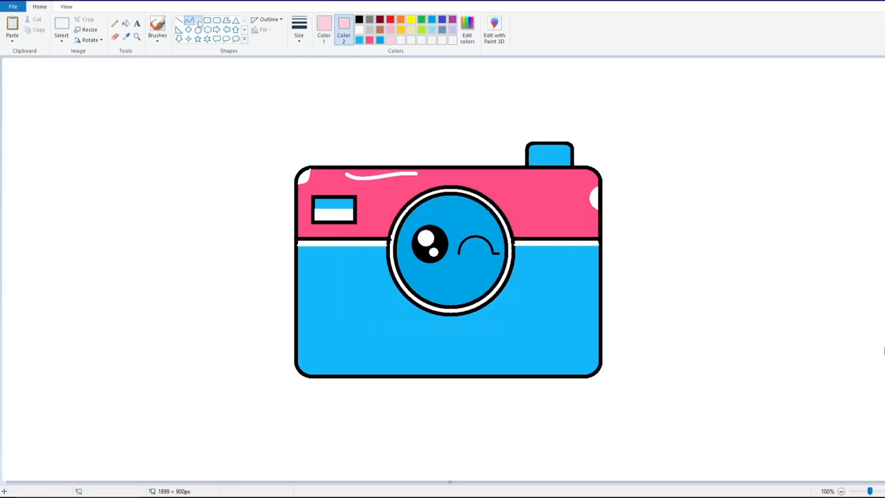
- Draw a small light pink oval about 43 × 15 px under the open eye and move it to the blank area left of the camera
{"action": "left_click", "coordinate": [198, 21]}
{"action": "left_click_drag", "start_coordinate": [414, 267], "coordinate": [437, 278]}
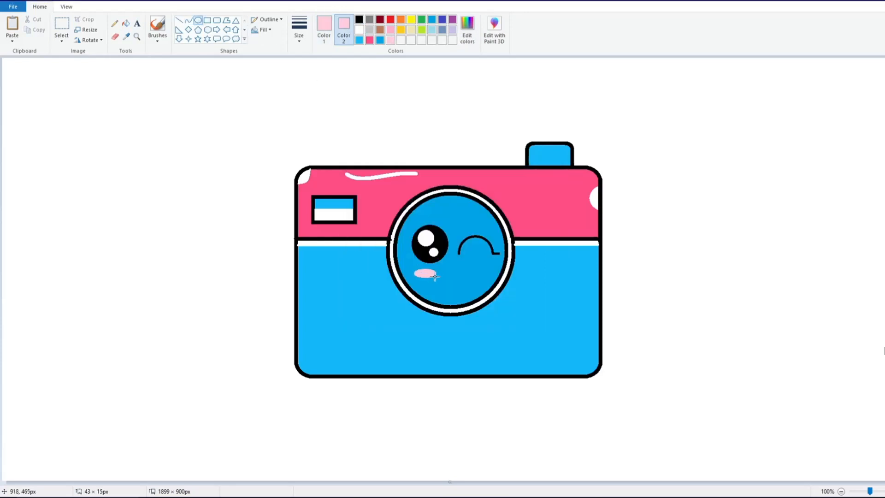
{"action": "left_click", "coordinate": [62, 25]}
{"action": "mouse_move", "coordinate": [412, 267]}
{"action": "left_mouse_down"}
{"action": "mouse_move", "coordinate": [444, 281]}
{"action": "mouse_move", "coordinate": [236, 283]}
{"action": "left_mouse_up"}
- Draw a black smiling curve in the lower middle of the lens, between and below the eyes
{"action": "left_click", "coordinate": [189, 20]}
{"action": "mouse_move", "coordinate": [434, 275]}
{"action": "left_mouse_down"}
{"action": "mouse_move", "coordinate": [471, 275]}
{"action": "mouse_move", "coordinate": [455, 298]}
{"action": "left_mouse_up"}
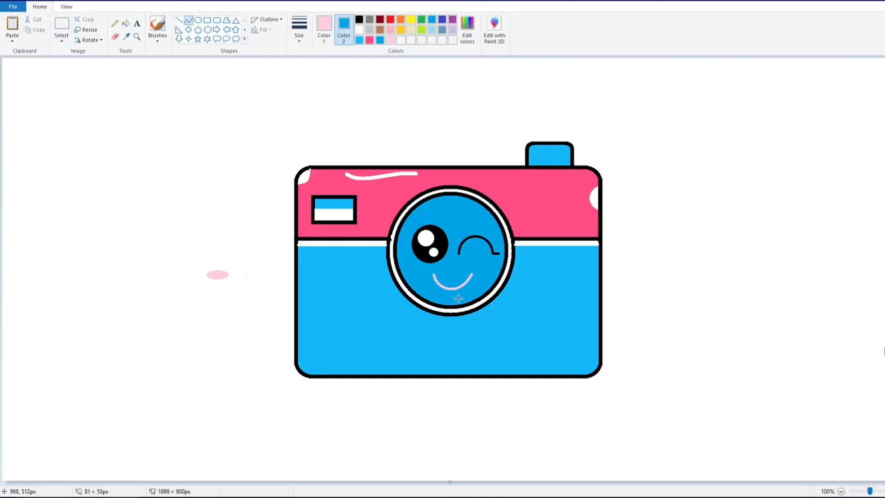
{"action": "left_click", "coordinate": [359, 19]}
{"action": "left_click", "coordinate": [449, 286]}
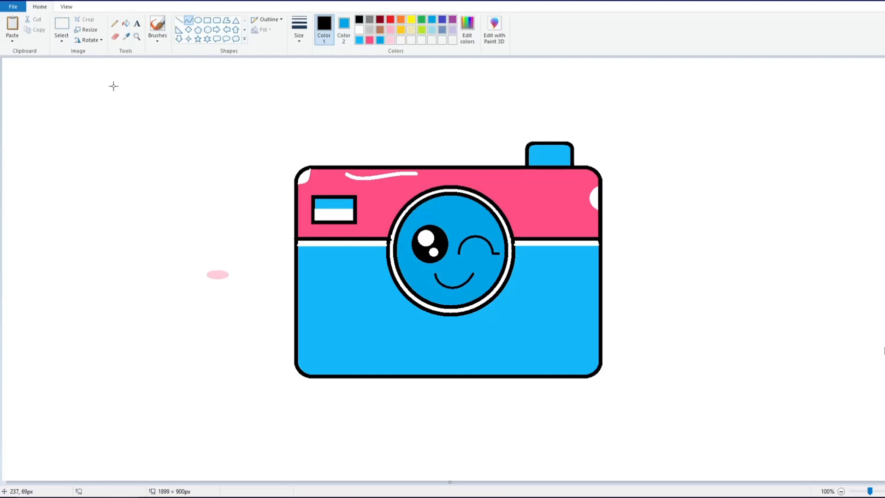
- Set the secondary colour to white and place the pink oval and a pasted copy as cheeks on either side of the smile
{"action": "left_click", "coordinate": [62, 25]}
{"action": "mouse_move", "coordinate": [194, 251]}
{"action": "left_mouse_down"}
{"action": "mouse_move", "coordinate": [240, 287]}
{"action": "mouse_move", "coordinate": [318, 278]}
{"action": "left_mouse_up"}
{"action": "key", "text": "ctrl+z"}
{"action": "left_click", "coordinate": [343, 28]}
{"action": "left_click", "coordinate": [359, 30]}
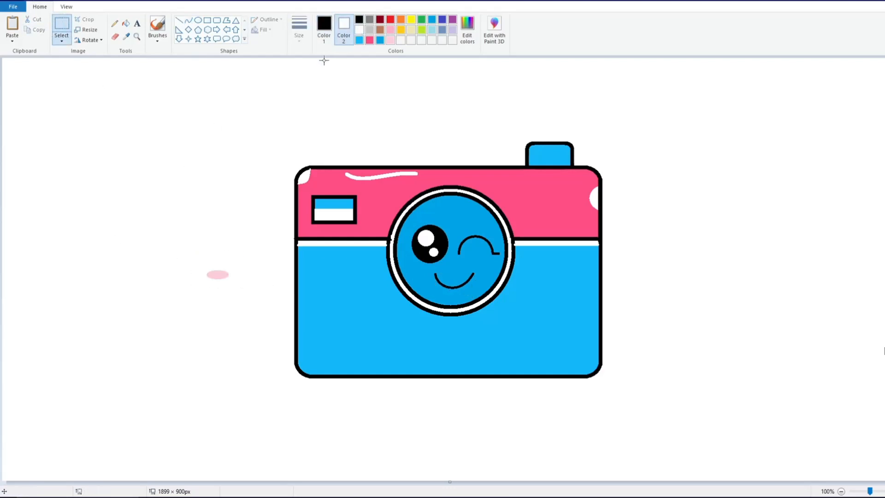
{"action": "left_click_drag", "start_coordinate": [186, 261], "coordinate": [401, 274]}
{"action": "left_click", "coordinate": [12, 25]}
{"action": "left_click_drag", "start_coordinate": [18, 79], "coordinate": [471, 280]}
{"action": "left_click", "coordinate": [200, 286]}
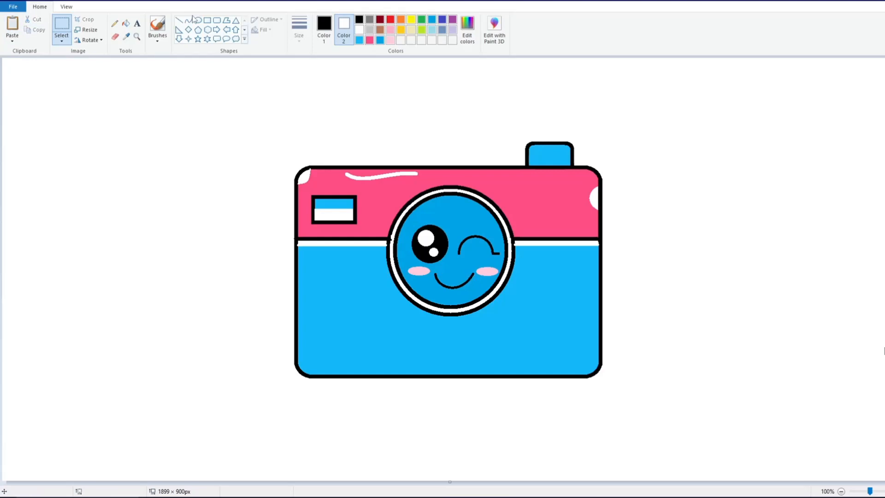
- Set the primary colour to white and the secondary colour to the lens blue, and move the open eye slightly up
{"action": "left_click", "coordinate": [198, 21]}
{"action": "left_click", "coordinate": [324, 27]}
{"action": "left_click", "coordinate": [359, 30]}
{"action": "left_click", "coordinate": [344, 28]}
{"action": "left_click", "coordinate": [379, 40]}
{"action": "left_click", "coordinate": [62, 24]}
{"action": "mouse_move", "coordinate": [406, 225]}
{"action": "left_mouse_down"}
{"action": "mouse_move", "coordinate": [437, 217]}
{"action": "mouse_move", "coordinate": [454, 266]}
{"action": "mouse_move", "coordinate": [427, 233]}
{"action": "mouse_move", "coordinate": [502, 256]}
{"action": "mouse_move", "coordinate": [474, 228]}
{"action": "mouse_move", "coordinate": [454, 257]}
{"action": "left_mouse_up"}
{"action": "left_click", "coordinate": [181, 197]}
- Move the winking eye slightly up with a free-form selection to line up with the open eye
{"action": "left_click", "coordinate": [61, 40]}
{"action": "left_click", "coordinate": [85, 76]}
{"action": "left_click_drag", "start_coordinate": [479, 246], "coordinate": [477, 236]}
{"action": "left_click", "coordinate": [165, 266]}
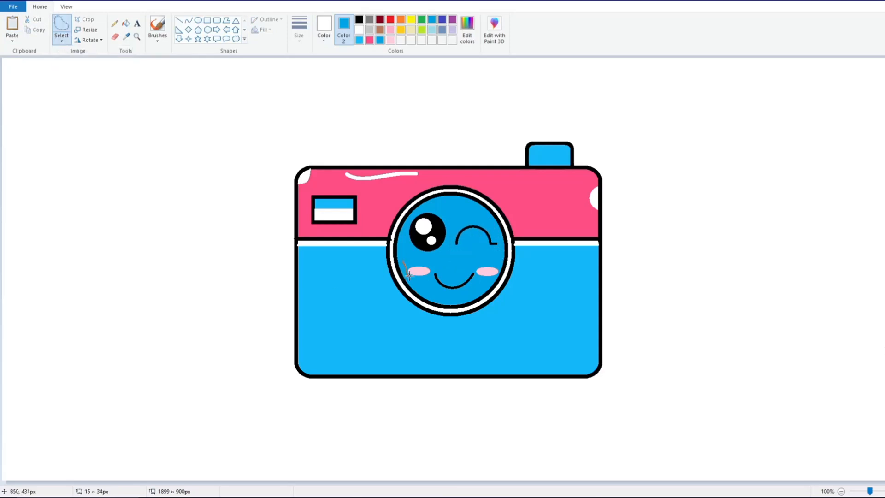
- Move both pink cheeks and the smile slightly up, closer to the eyes
{"action": "mouse_move", "coordinate": [417, 259]}
{"action": "left_mouse_down"}
{"action": "mouse_move", "coordinate": [435, 286]}
{"action": "mouse_move", "coordinate": [425, 270]}
{"action": "left_mouse_up"}
{"action": "mouse_move", "coordinate": [458, 277]}
{"action": "left_mouse_down"}
{"action": "mouse_move", "coordinate": [453, 270]}
{"action": "mouse_move", "coordinate": [490, 266]}
{"action": "left_mouse_up"}
{"action": "left_click", "coordinate": [254, 289]}
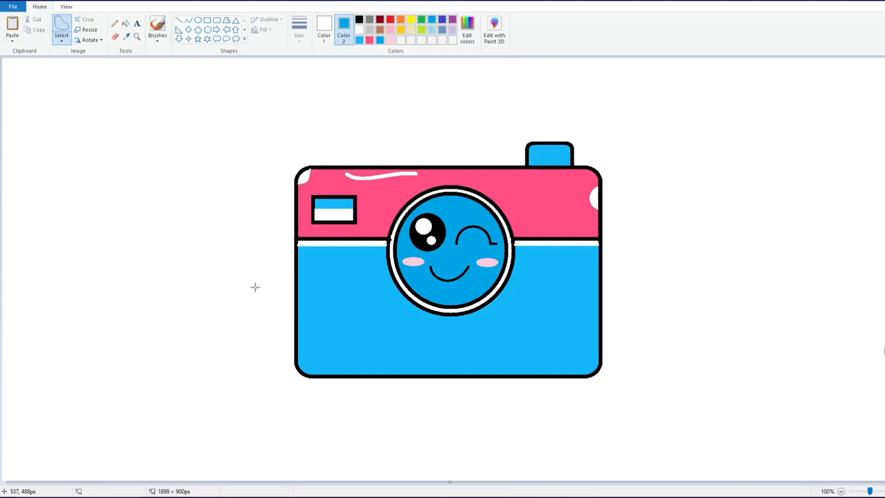
- Draw a tall narrow highlight along the right edge of the camera's blue body and fill it white
{"action": "left_click", "coordinate": [189, 21]}
{"action": "left_click", "coordinate": [179, 20]}
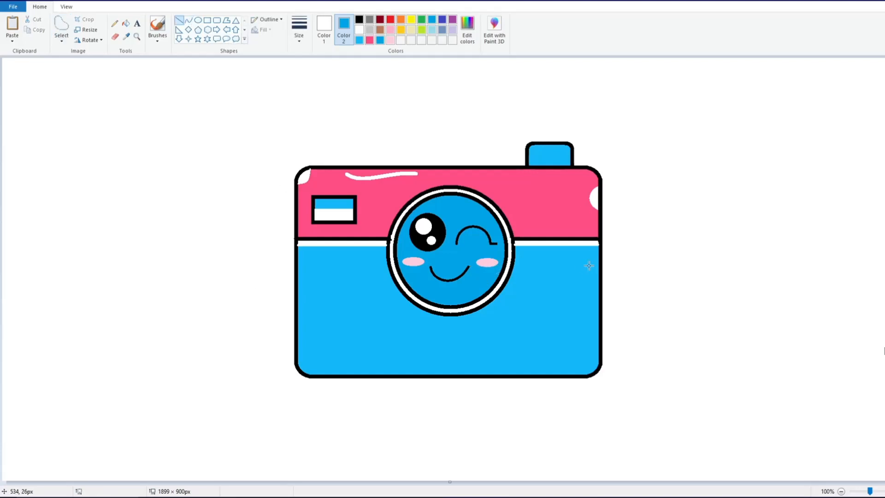
{"action": "left_click_drag", "start_coordinate": [590, 263], "coordinate": [589, 352]}
{"action": "left_click_drag", "start_coordinate": [595, 319], "coordinate": [596, 320]}
{"action": "left_click", "coordinate": [189, 21]}
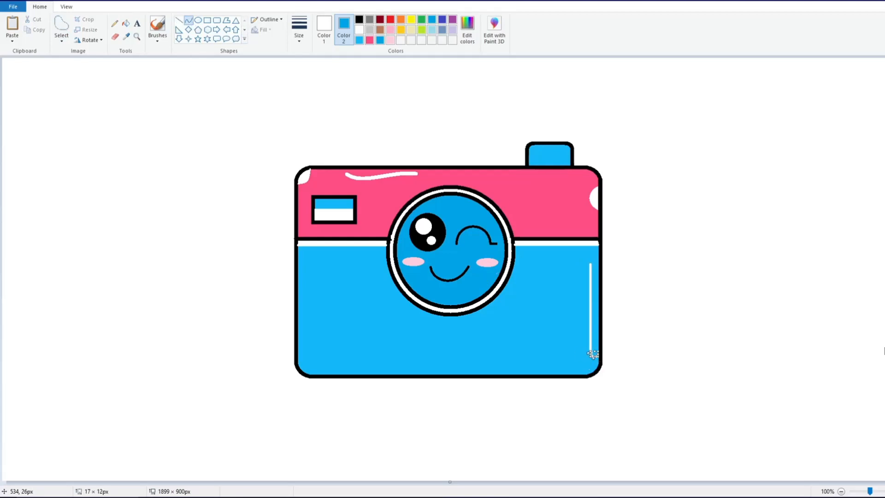
{"action": "left_click", "coordinate": [647, 308]}
{"action": "left_click", "coordinate": [126, 23]}
{"action": "left_click", "coordinate": [594, 277]}
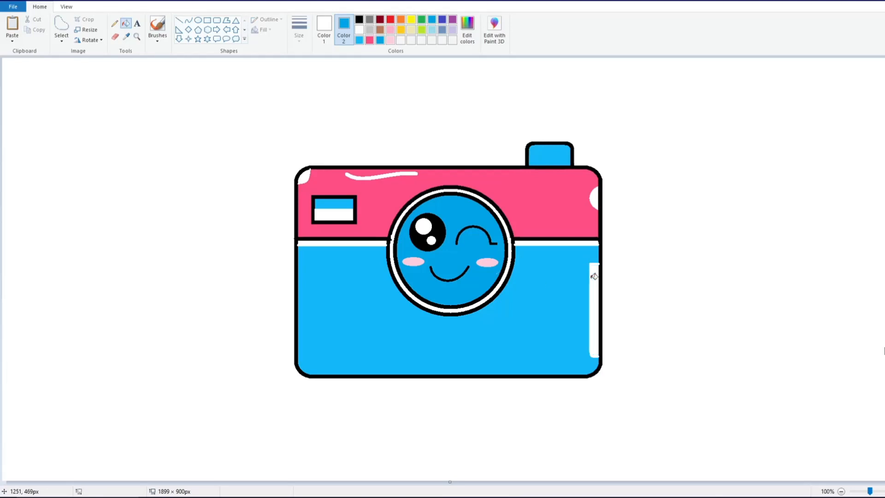
- Draw a small curved triangular highlight in the lower-left corner of the blue body and fill it white
{"action": "left_click", "coordinate": [190, 21]}
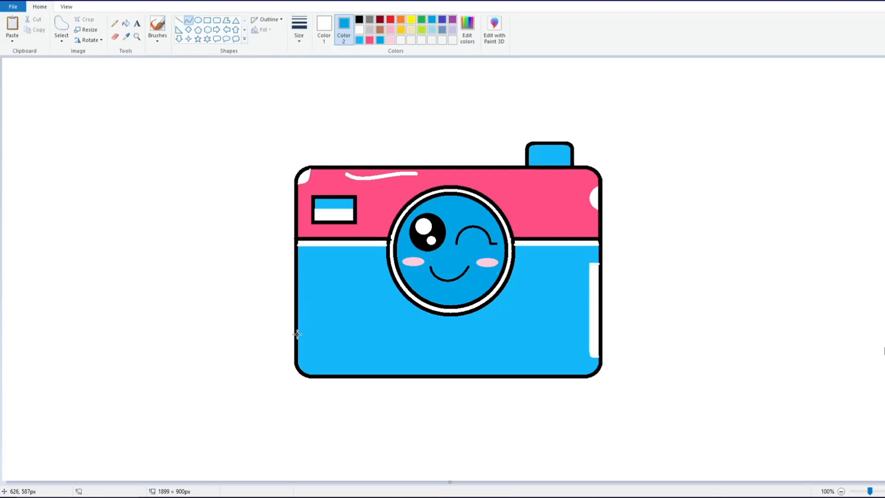
{"action": "mouse_move", "coordinate": [304, 357]}
{"action": "left_mouse_down"}
{"action": "mouse_move", "coordinate": [314, 367]}
{"action": "mouse_move", "coordinate": [310, 359]}
{"action": "left_mouse_up"}
{"action": "left_click", "coordinate": [179, 21]}
{"action": "left_click", "coordinate": [126, 23]}
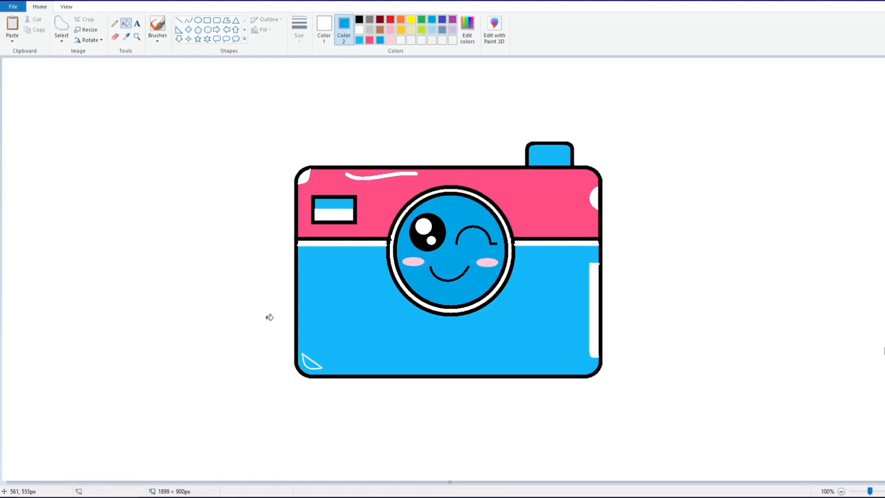
{"action": "left_click", "coordinate": [310, 362]}
- Mix a lighter shade of the body blue and fill the tall right-edge highlight with it
{"action": "left_click", "coordinate": [324, 30]}
{"action": "left_click", "coordinate": [466, 30]}
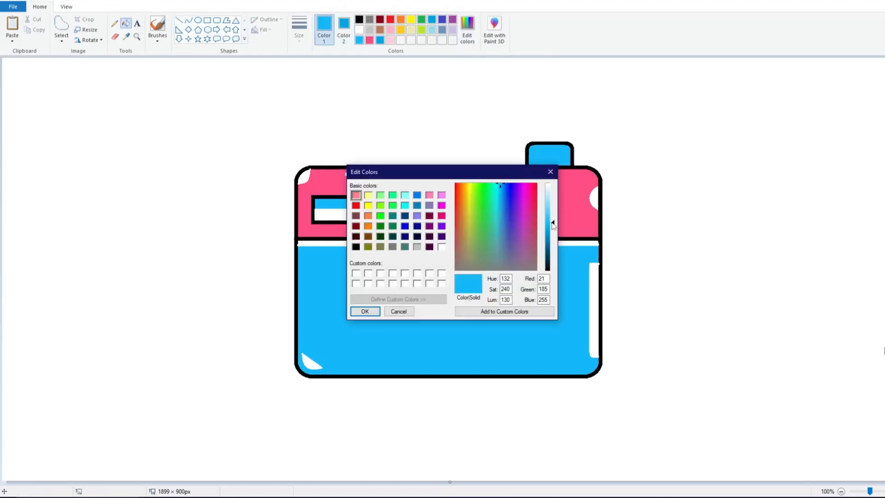
{"action": "left_click_drag", "start_coordinate": [554, 226], "coordinate": [555, 208]}
{"action": "left_click", "coordinate": [365, 310]}
{"action": "left_click", "coordinate": [594, 301]}
- Draw a vertical black line along the camera's right outline beside the tall highlight to clean up the edge
{"action": "left_click", "coordinate": [179, 21]}
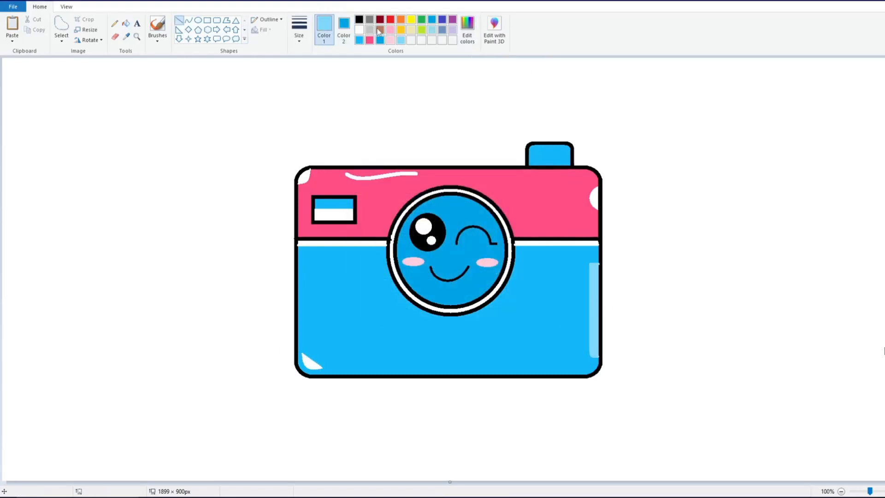
{"action": "left_click", "coordinate": [359, 20]}
{"action": "left_click_drag", "start_coordinate": [599, 256], "coordinate": [599, 361]}
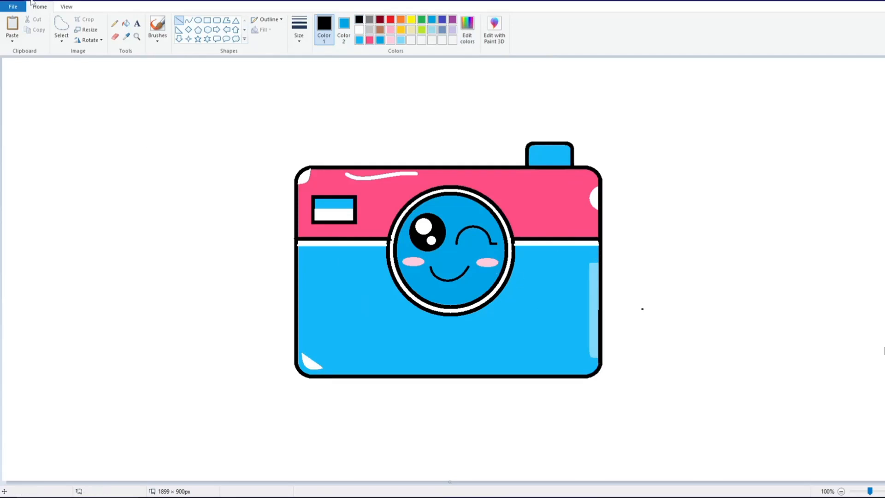
- Draw a small red circle about 28 × 29 px with a black outline near the lower-right corner of the blue body
{"action": "left_click", "coordinate": [198, 20]}
{"action": "left_click", "coordinate": [390, 19]}
{"action": "left_click", "coordinate": [343, 30]}
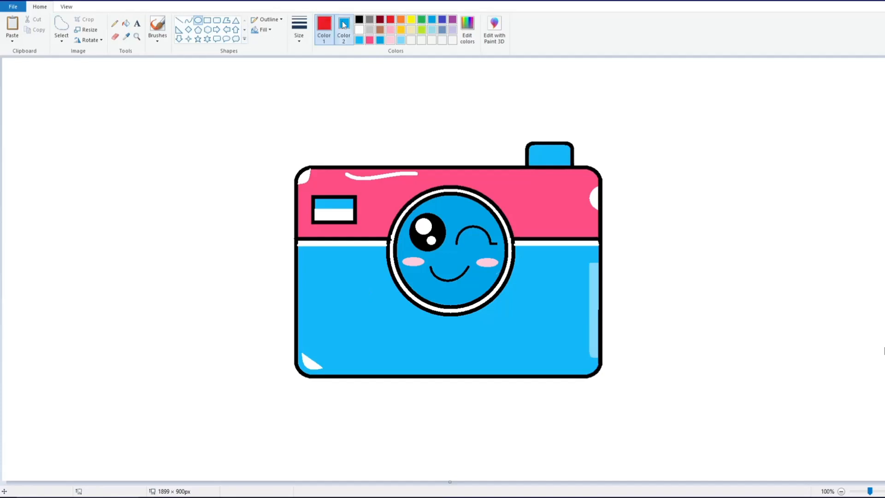
{"action": "left_click", "coordinate": [390, 20]}
{"action": "left_click_drag", "start_coordinate": [553, 355], "coordinate": [563, 366]}
{"action": "left_click", "coordinate": [324, 29]}
{"action": "left_click", "coordinate": [359, 19]}
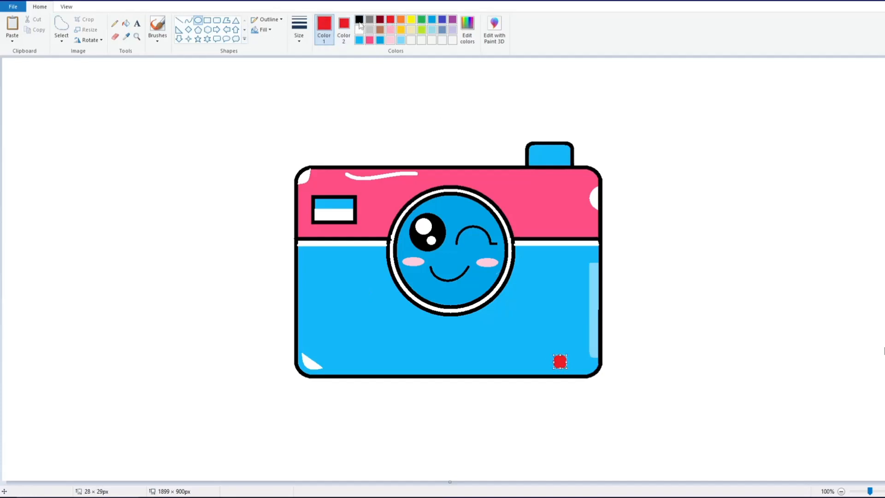
- Draw a small upright cream rectangle with a black outline just left of the red circle
{"action": "left_click", "coordinate": [207, 20]}
{"action": "left_click", "coordinate": [343, 30]}
{"action": "left_click", "coordinate": [411, 30]}
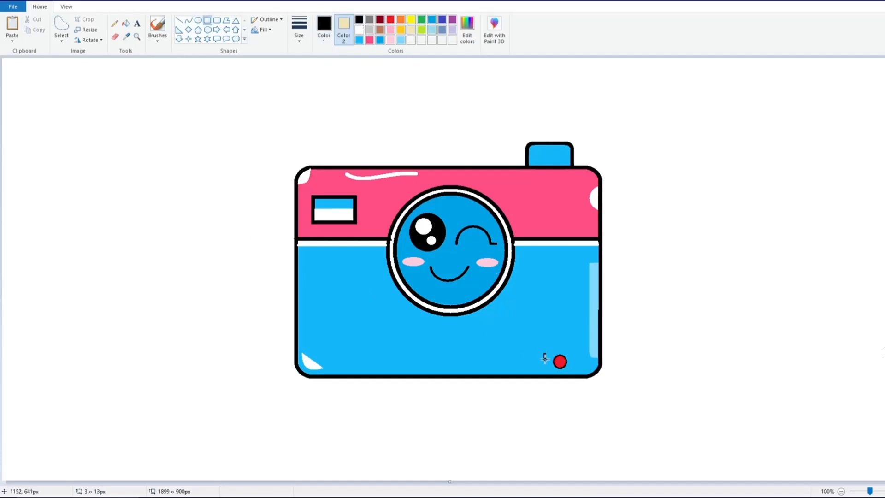
{"action": "left_click_drag", "start_coordinate": [544, 358], "coordinate": [548, 367]}
{"action": "left_click", "coordinate": [685, 361]}
- Draw a row of short white vertical lines of uneven length hanging from the top edge inside the blue flash block
{"action": "left_click", "coordinate": [179, 20]}
{"action": "left_click", "coordinate": [324, 30]}
{"action": "left_click", "coordinate": [359, 30]}
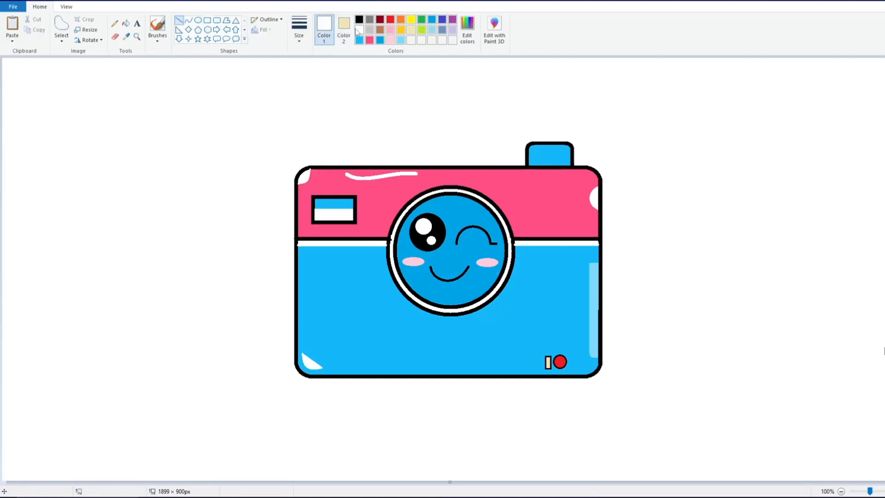
{"action": "scroll", "coordinate": [542, 217], "scroll_direction": "up", "scroll_amount": 2}
{"action": "left_click_drag", "start_coordinate": [580, 232], "coordinate": [580, 252]}
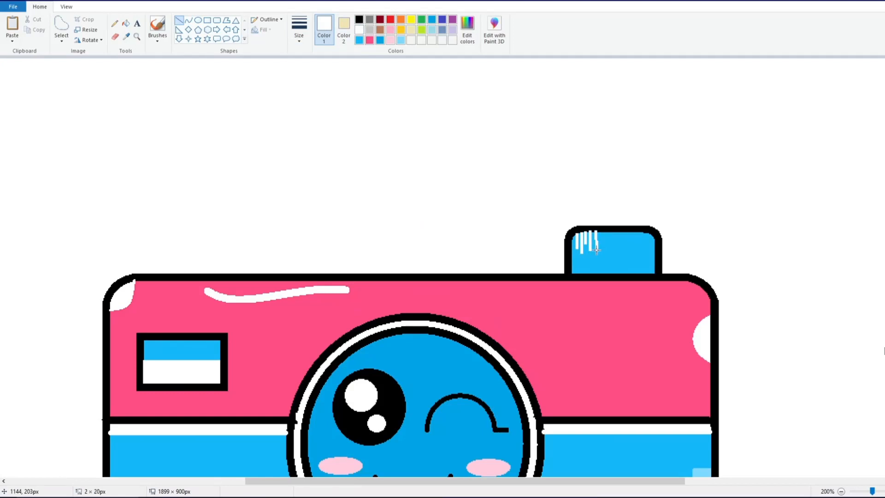
{"action": "mouse_move", "coordinate": [596, 250]}
{"action": "left_mouse_down"}
{"action": "mouse_move", "coordinate": [608, 237]}
{"action": "mouse_move", "coordinate": [615, 245]}
{"action": "left_mouse_up"}
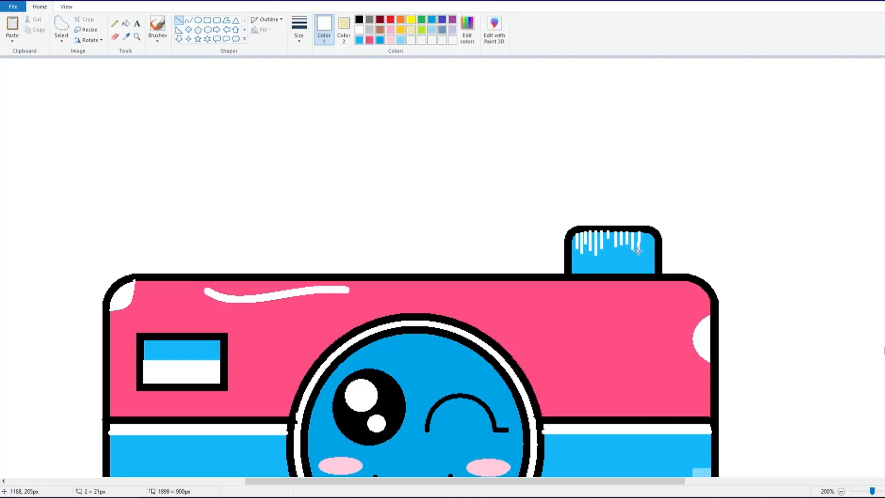
{"action": "left_click_drag", "start_coordinate": [644, 232], "coordinate": [651, 253]}
- Change the line thickness and draw four short black rays above the flash block
{"action": "left_click", "coordinate": [298, 32]}
{"action": "left_click", "coordinate": [318, 93]}
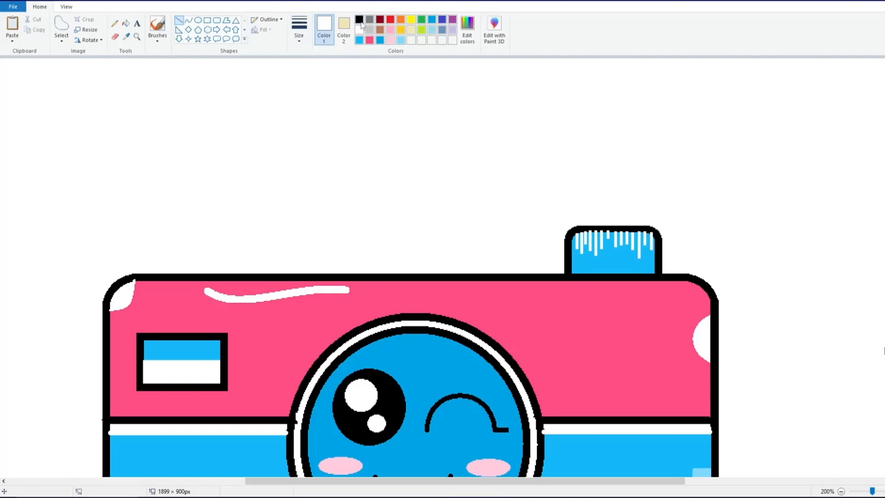
{"action": "left_click", "coordinate": [359, 20]}
{"action": "left_click_drag", "start_coordinate": [578, 231], "coordinate": [651, 232]}
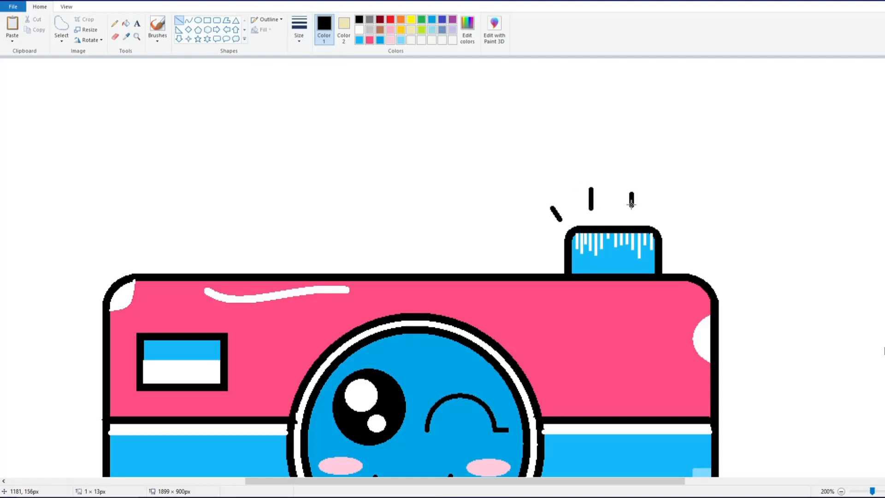
{"action": "scroll", "coordinate": [704, 368], "scroll_direction": "down", "scroll_amount": 1}
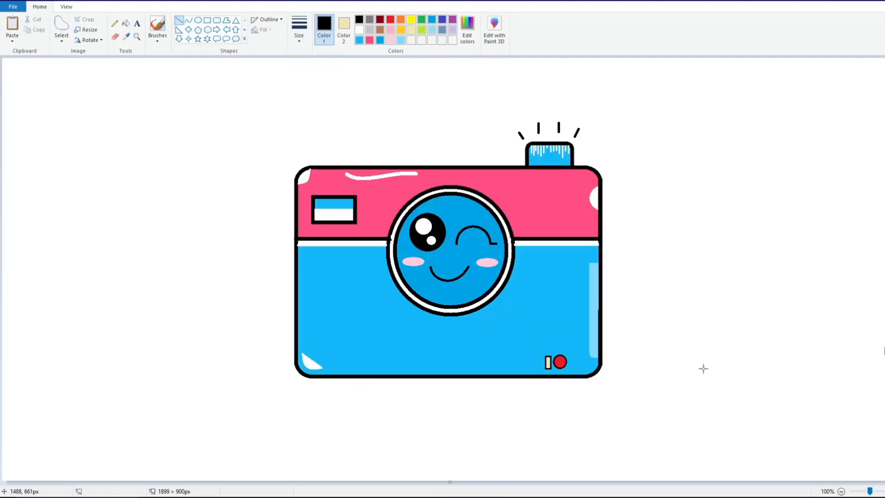
- Fill the lower-left corner highlight with the light blue custom colour
{"action": "left_click", "coordinate": [400, 39]}
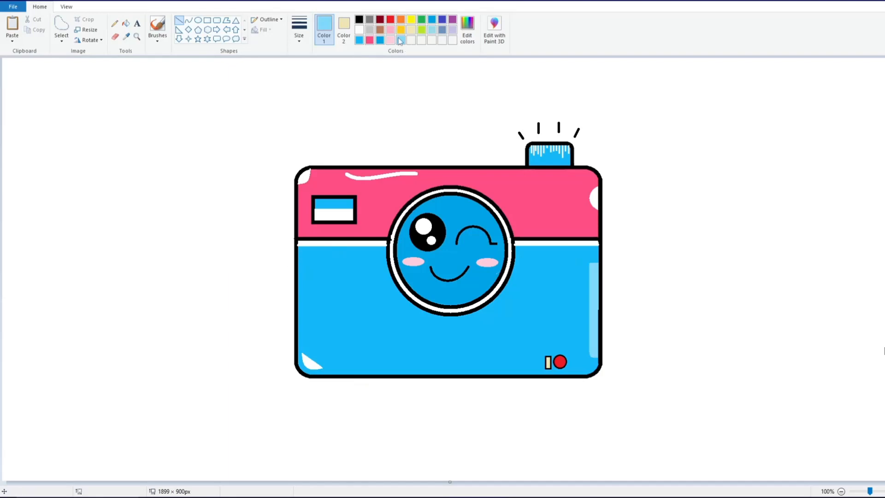
{"action": "left_click", "coordinate": [126, 23]}
{"action": "left_click", "coordinate": [308, 362]}
- Draw the outer outline of a looped wrist strap in black curves hanging from the camera's upper left side
{"action": "left_click_drag", "start_coordinate": [295, 206], "coordinate": [242, 267]}
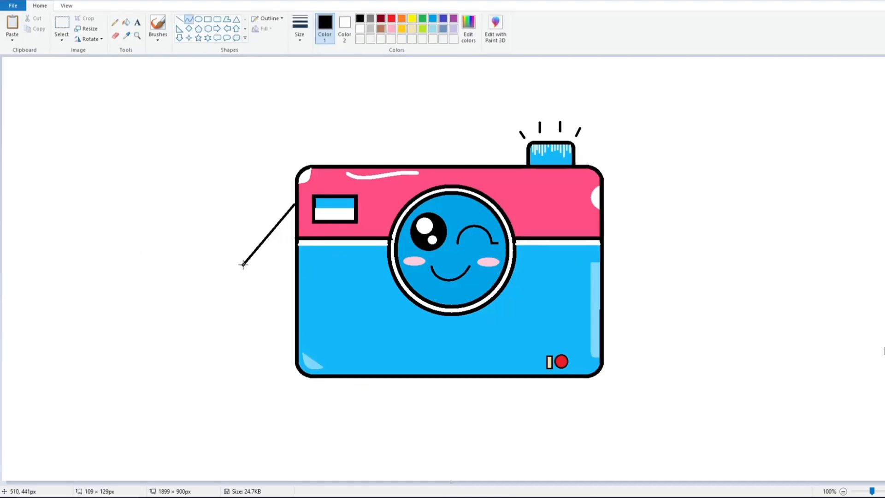
{"action": "left_click_drag", "start_coordinate": [265, 236], "coordinate": [282, 226]}
{"action": "left_click_drag", "start_coordinate": [252, 252], "coordinate": [245, 237]}
{"action": "left_click", "coordinate": [230, 271]}
{"action": "left_click_drag", "start_coordinate": [241, 270], "coordinate": [265, 281]}
{"action": "left_click_drag", "start_coordinate": [247, 272], "coordinate": [242, 283]}
{"action": "mouse_move", "coordinate": [252, 283]}
{"action": "left_mouse_down"}
{"action": "mouse_move", "coordinate": [255, 290]}
{"action": "mouse_move", "coordinate": [277, 272]}
{"action": "mouse_move", "coordinate": [297, 234]}
{"action": "left_mouse_up"}
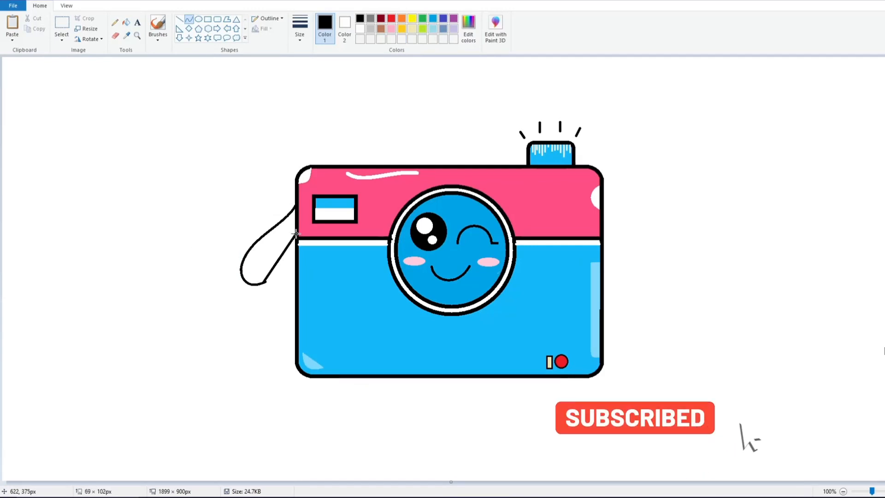
{"action": "left_click", "coordinate": [170, 218]}
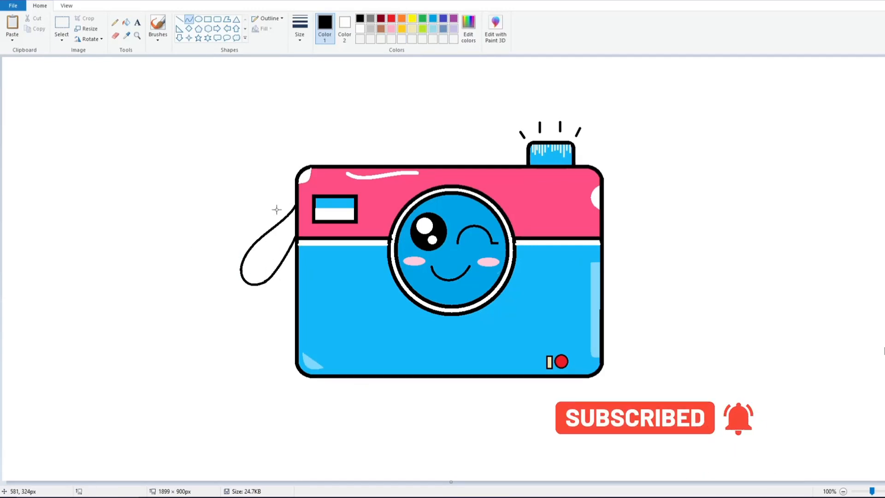
- Draw the strap's inner outline in black curves parallel to the outer loop and set the primary colour to red
{"action": "left_click_drag", "start_coordinate": [294, 213], "coordinate": [245, 266]}
{"action": "left_click_drag", "start_coordinate": [288, 228], "coordinate": [267, 245]}
{"action": "left_click", "coordinate": [255, 252]}
{"action": "left_click", "coordinate": [210, 241]}
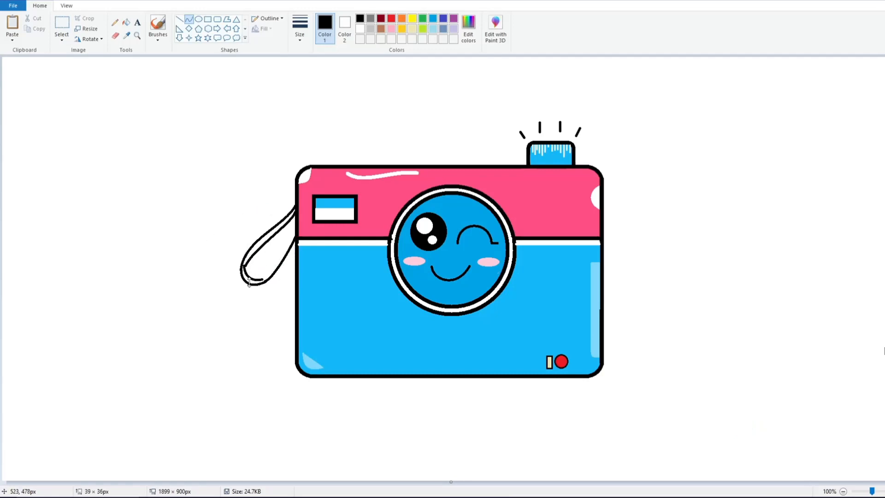
{"action": "left_click", "coordinate": [250, 282]}
{"action": "mouse_move", "coordinate": [253, 273]}
{"action": "left_mouse_down"}
{"action": "mouse_move", "coordinate": [298, 227]}
{"action": "mouse_move", "coordinate": [274, 254]}
{"action": "left_mouse_up"}
{"action": "left_click", "coordinate": [266, 282]}
{"action": "left_click", "coordinate": [272, 263]}
{"action": "left_click", "coordinate": [275, 254]}
{"action": "left_click", "coordinate": [279, 226]}
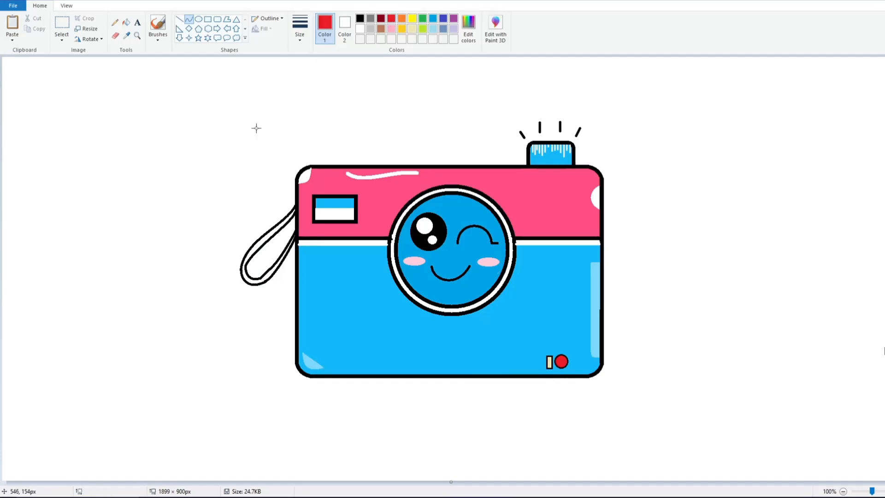
- Fill the band between the strap's two outlines with red
{"action": "left_click", "coordinate": [126, 22]}
{"action": "left_click", "coordinate": [273, 230]}
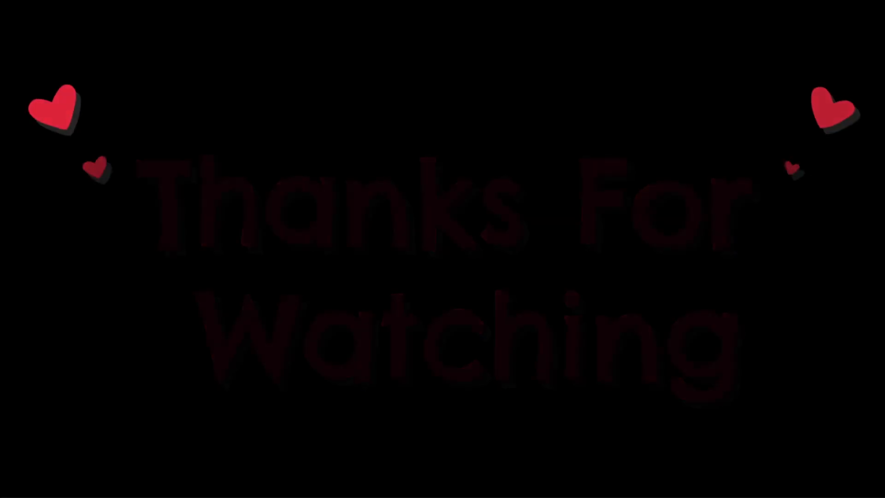